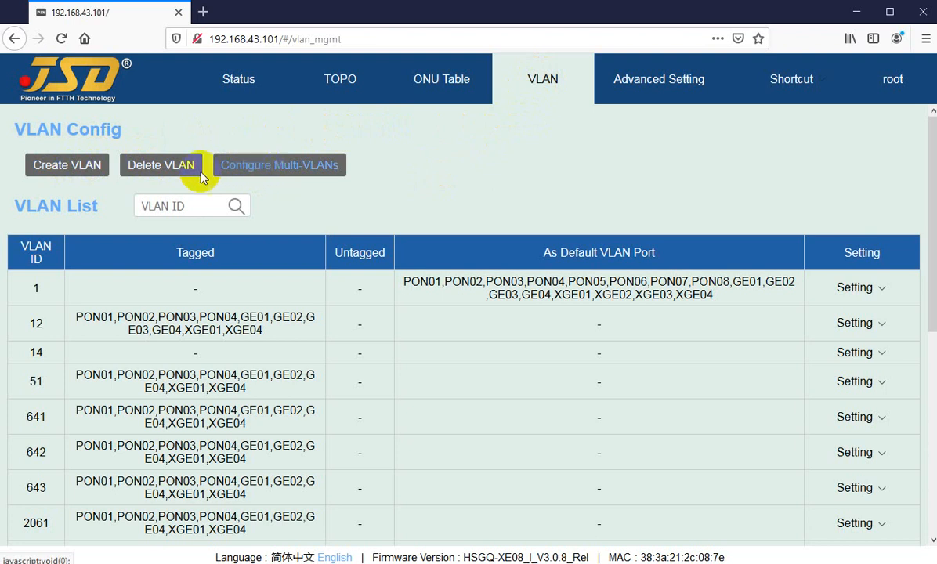
Create a single VLAN with ID range 15 to 15, without assigning any tagged or untagged ports
{"action": "left_click", "coordinate": [67, 171]}
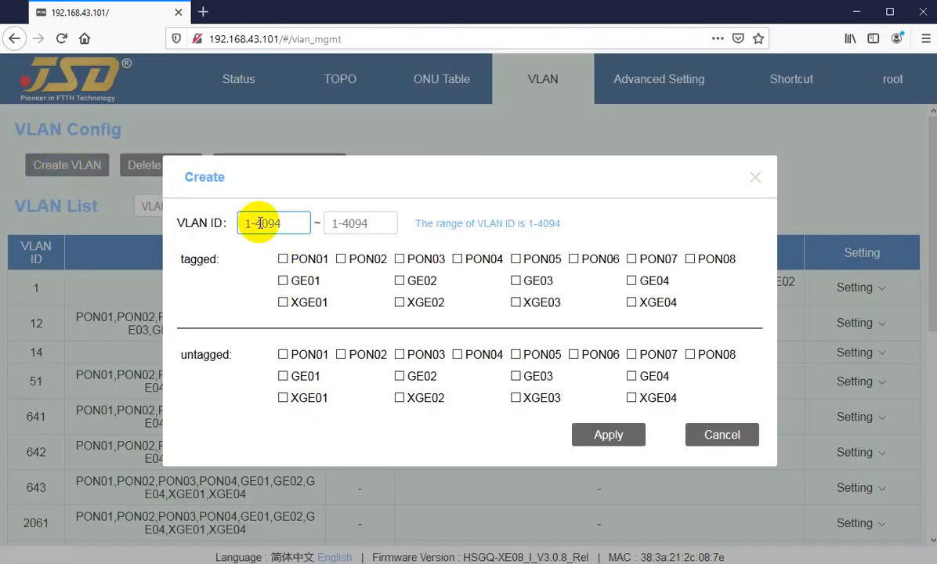
{"action": "type", "text": "15"}
{"action": "key", "text": "Tab"}
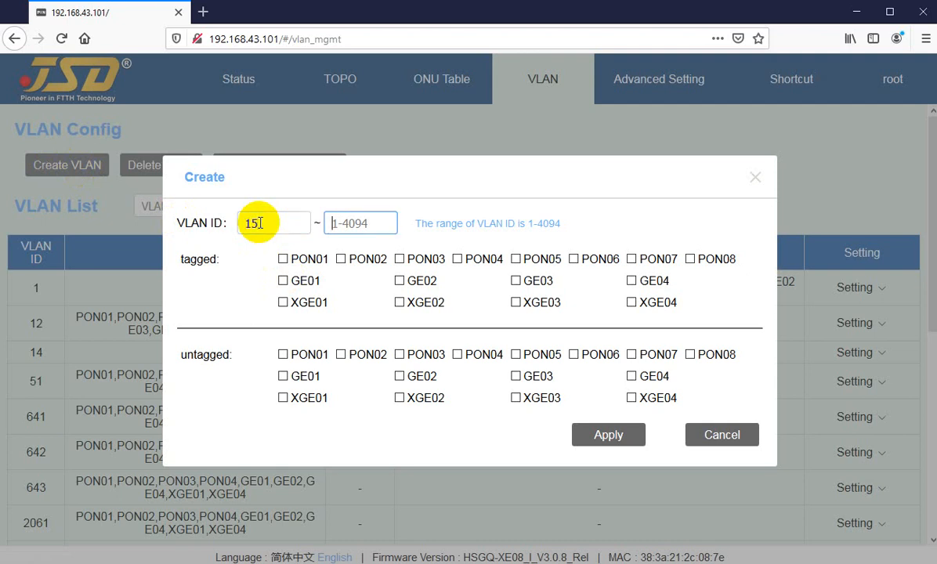
{"action": "left_click", "coordinate": [259, 223]}
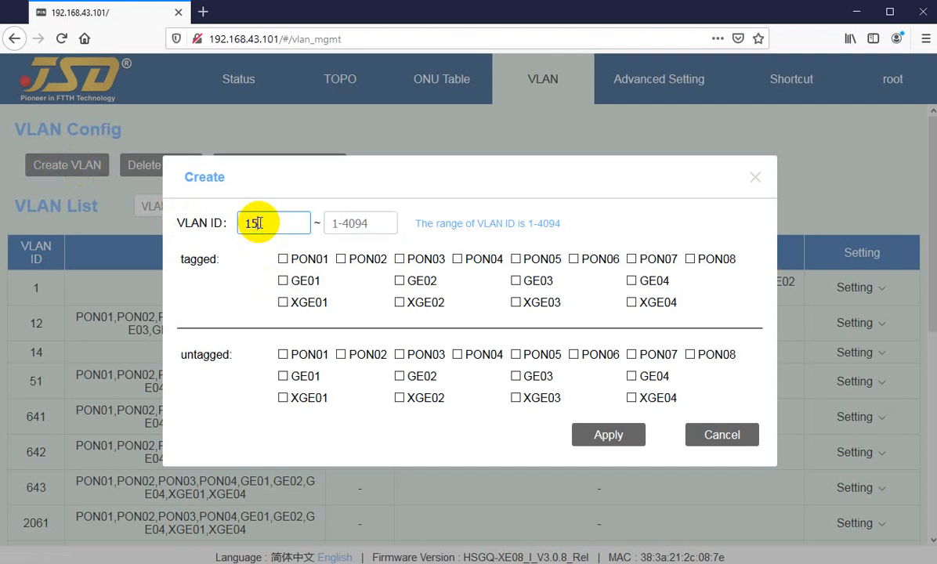
{"action": "left_click", "coordinate": [346, 225]}
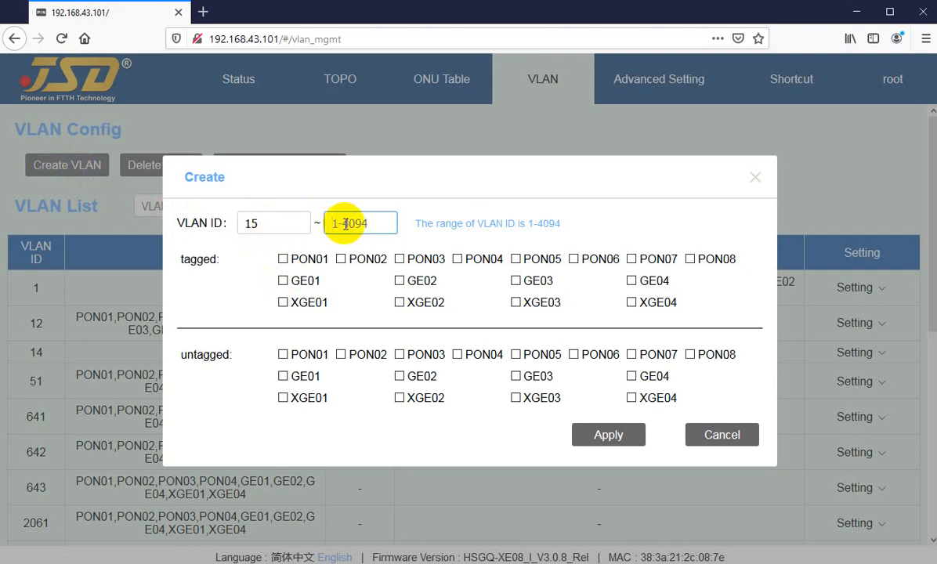
{"action": "type", "text": "15"}
{"action": "left_click", "coordinate": [602, 437]}
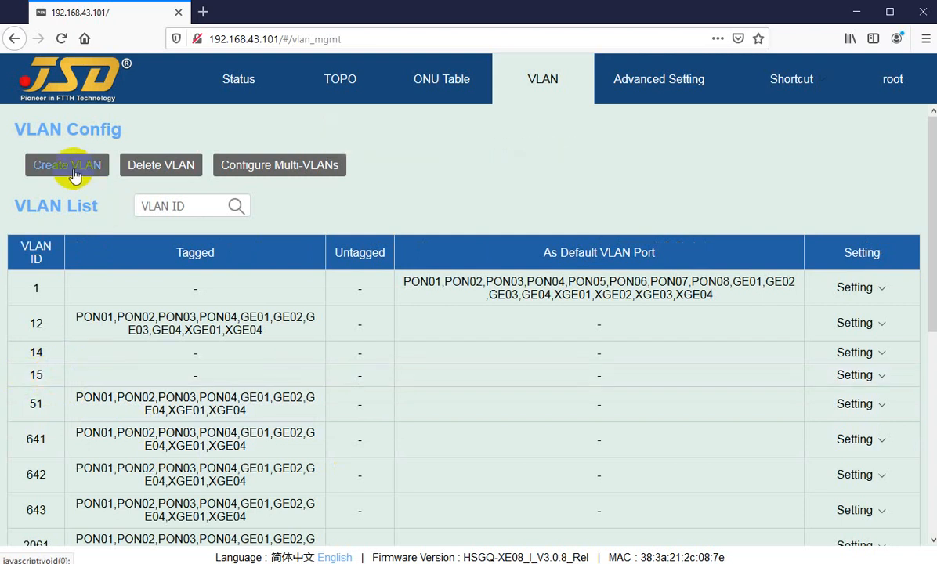
{"action": "left_click_drag", "start_coordinate": [28, 375], "coordinate": [45, 376]}
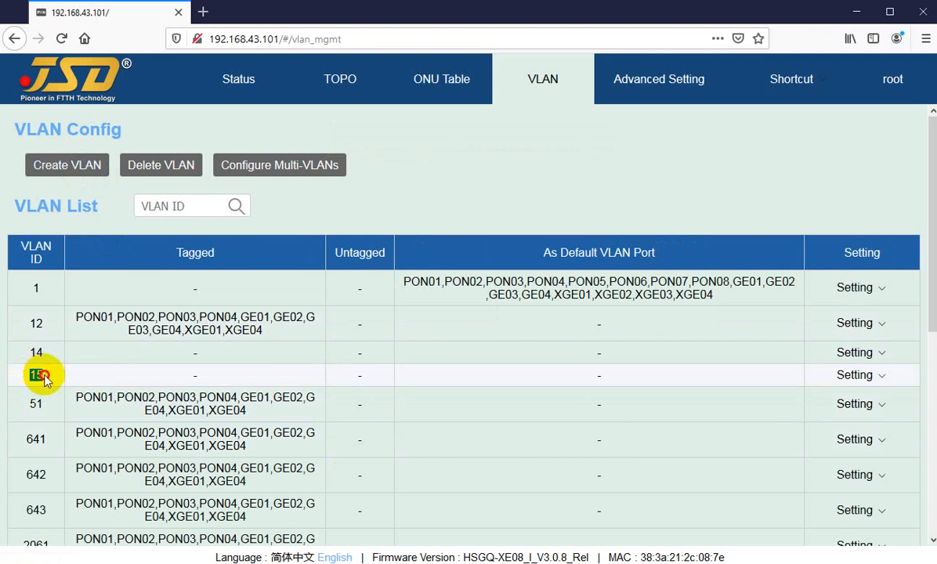
Create a batch of VLANs with IDs 16 to 20, without assigning any tagged or untagged ports
{"action": "left_click", "coordinate": [82, 174]}
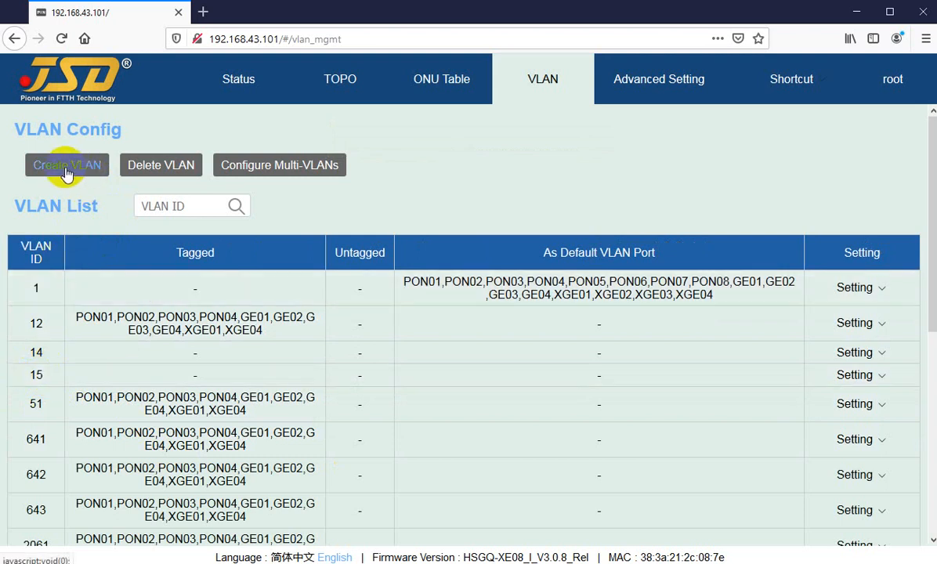
{"action": "left_click", "coordinate": [62, 172]}
{"action": "left_click", "coordinate": [257, 223]}
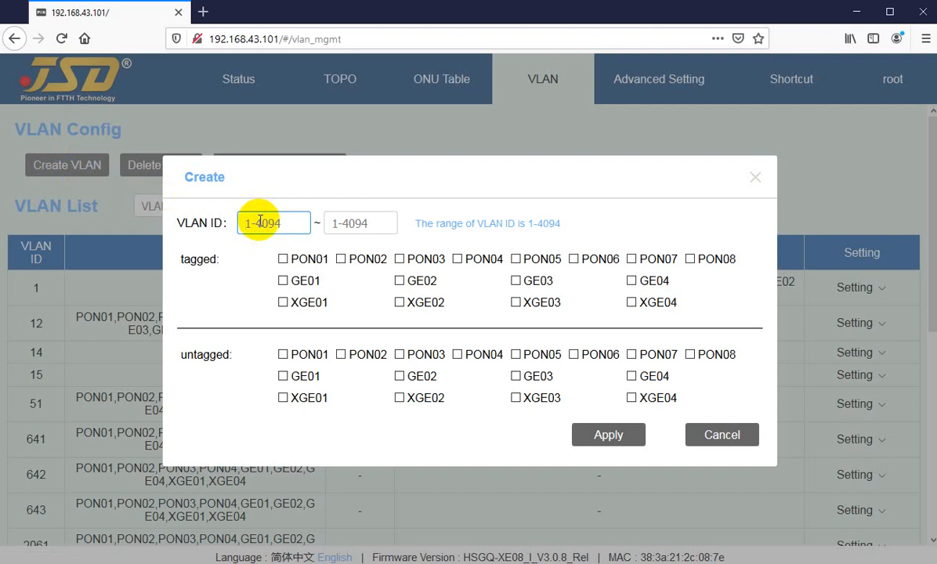
{"action": "type", "text": "16"}
{"action": "key", "text": "Tab"}
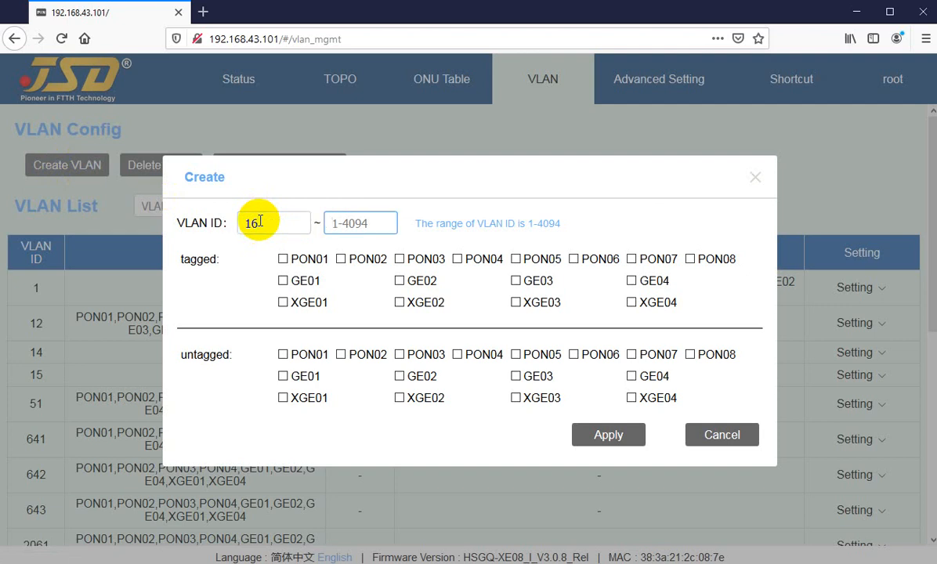
{"action": "type", "text": "20"}
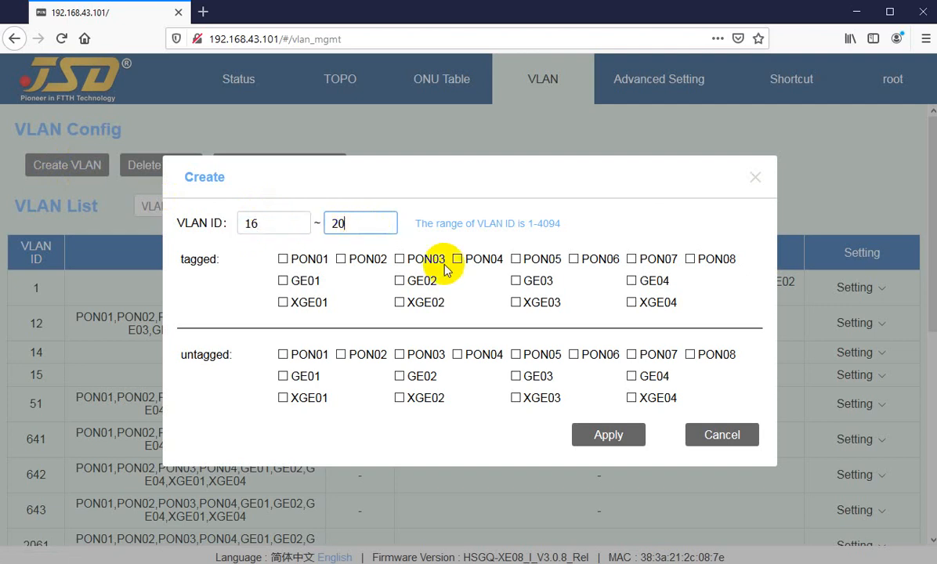
{"action": "left_click", "coordinate": [608, 439]}
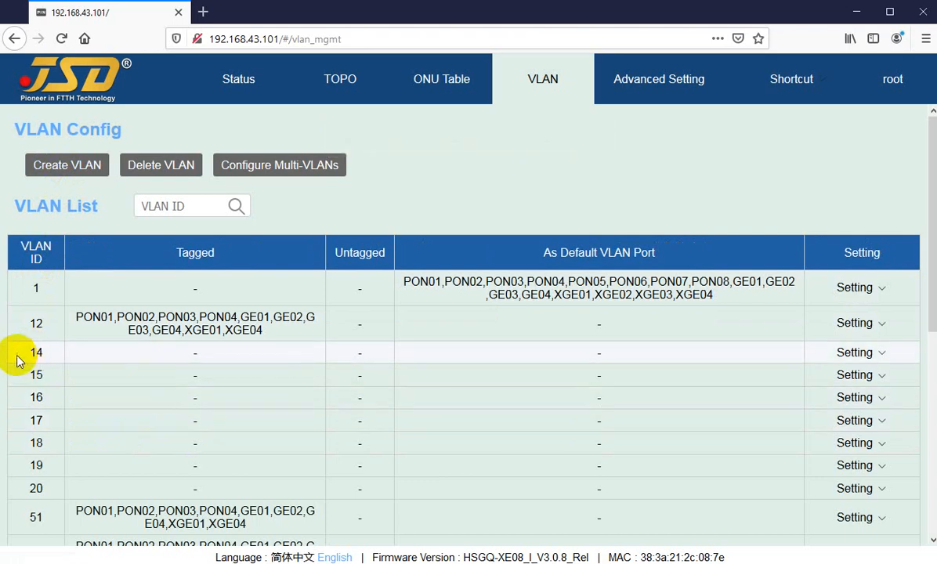
{"action": "left_click_drag", "start_coordinate": [16, 356], "coordinate": [45, 443]}
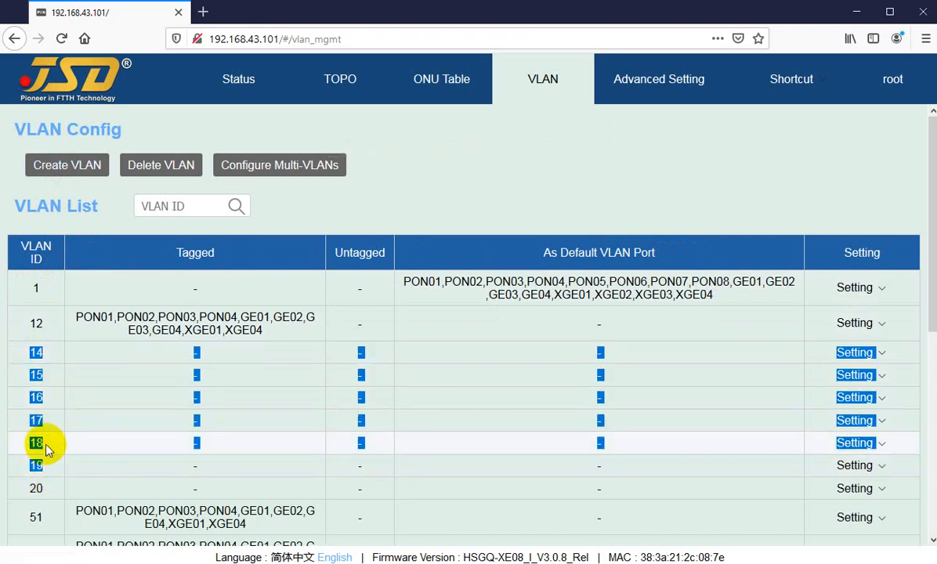
Delete only VLAN 20 by using 20 as both the start and end of the deletion range
{"action": "left_click", "coordinate": [156, 171]}
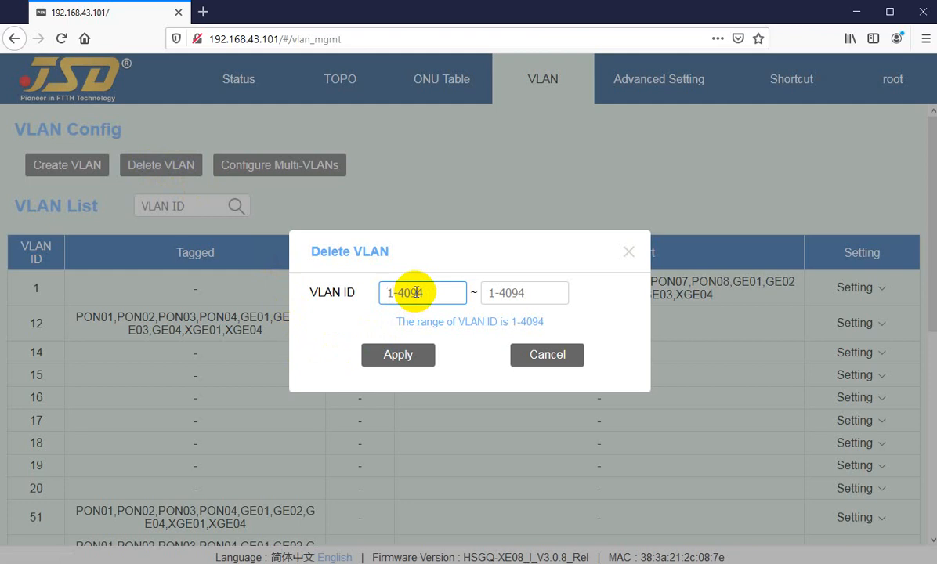
{"action": "type", "text": "20"}
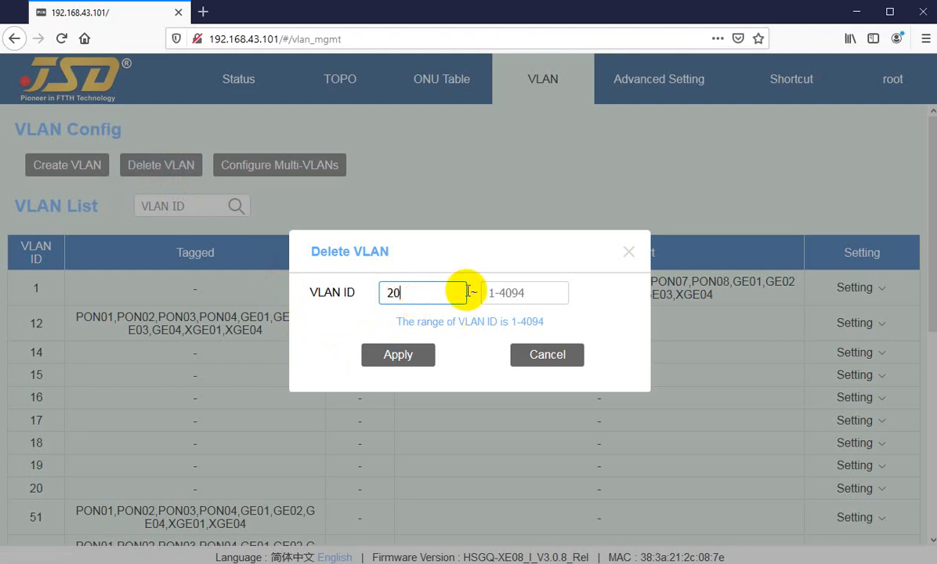
{"action": "left_click", "coordinate": [528, 293]}
{"action": "type", "text": "20"}
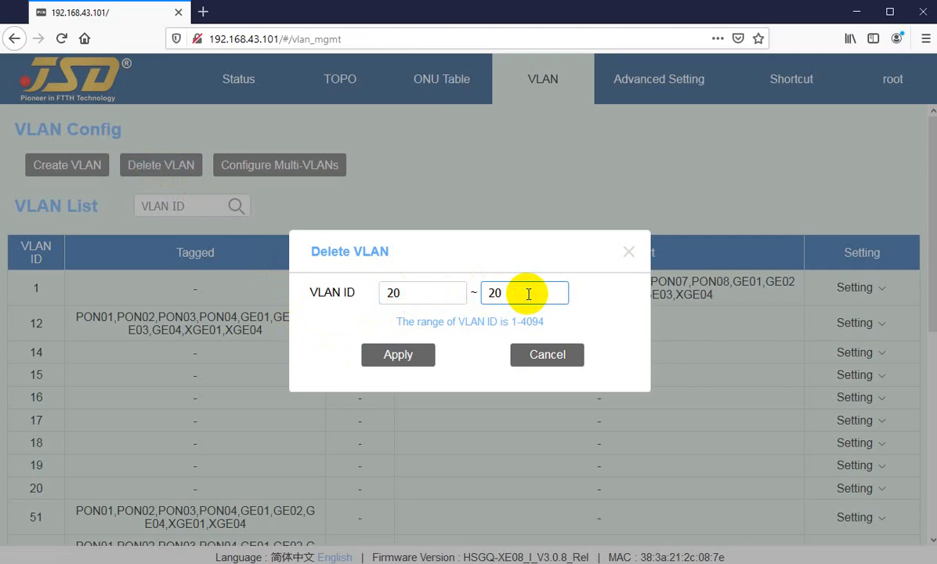
{"action": "left_click", "coordinate": [409, 356]}
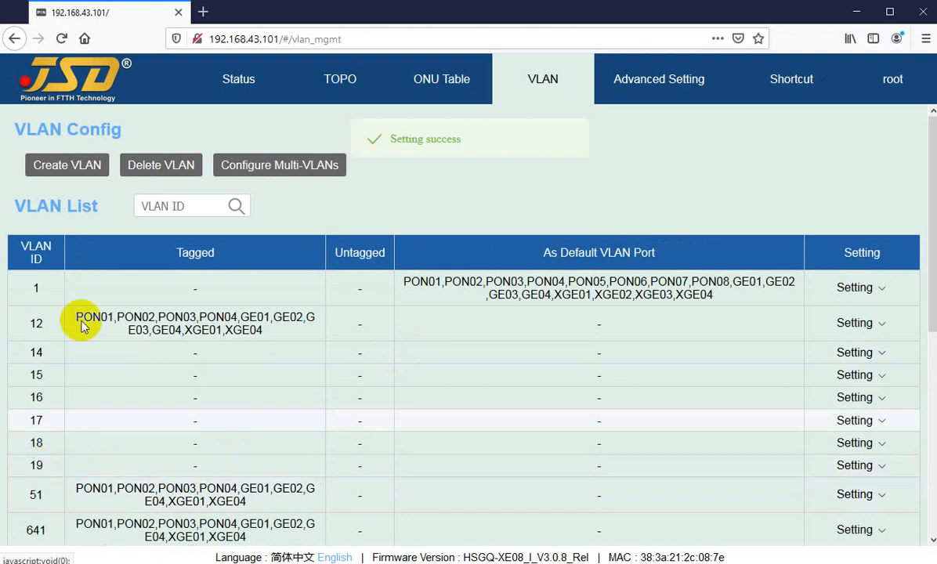
{"action": "double_click", "coordinate": [28, 352]}
{"action": "double_click", "coordinate": [40, 465]}
{"action": "left_click", "coordinate": [44, 467]}
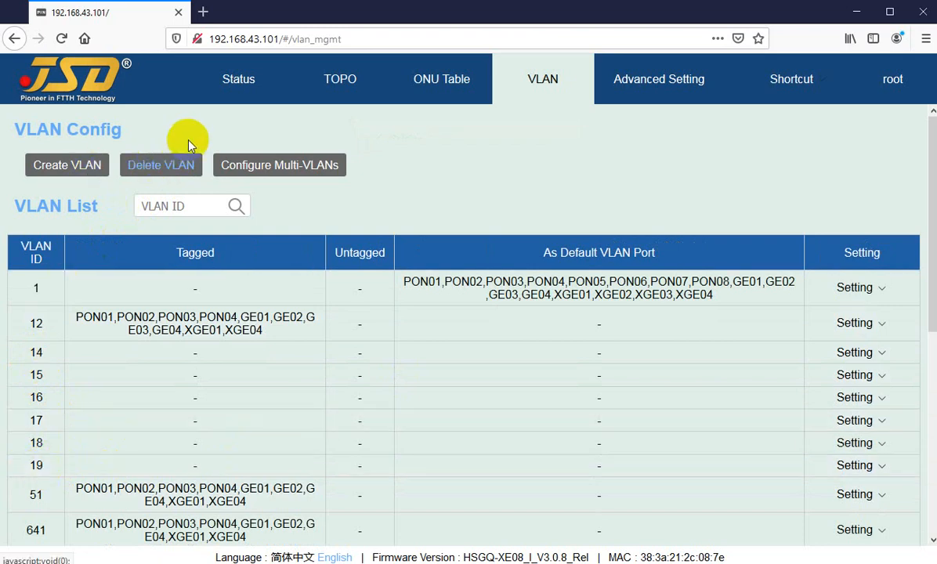
Delete the VLANs with IDs 14 to 19 as one range
{"action": "left_click", "coordinate": [160, 171]}
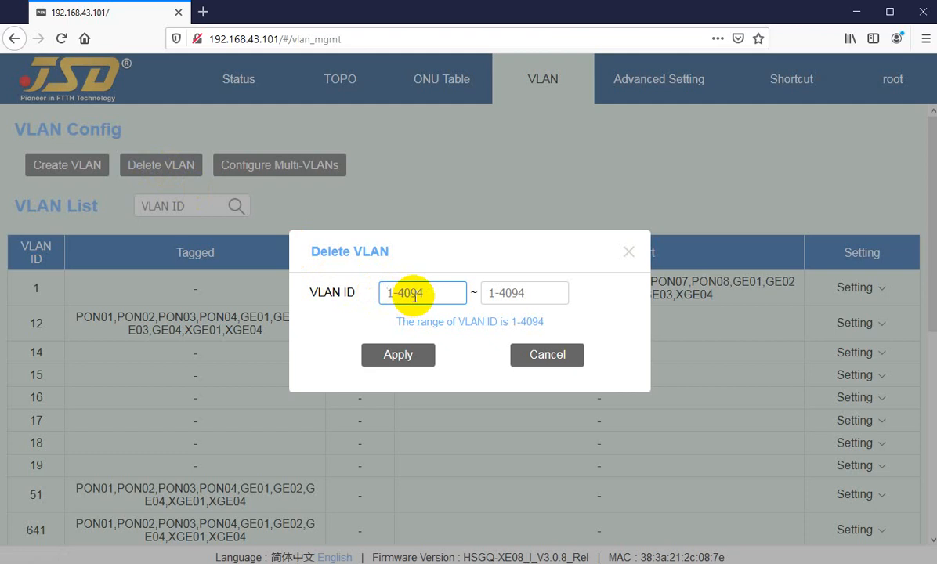
{"action": "type", "text": "14"}
{"action": "key", "text": "Tab"}
{"action": "type", "text": "19"}
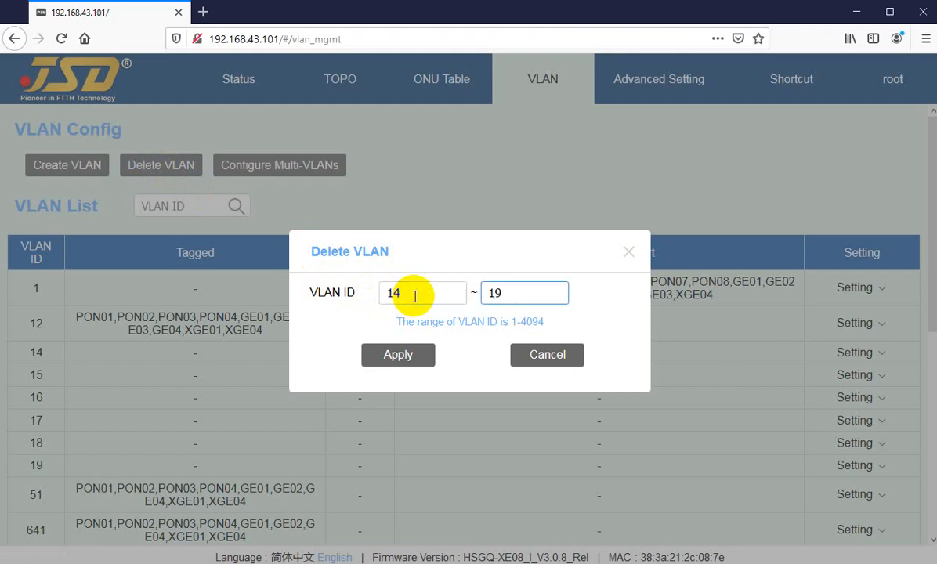
{"action": "left_click", "coordinate": [394, 359]}
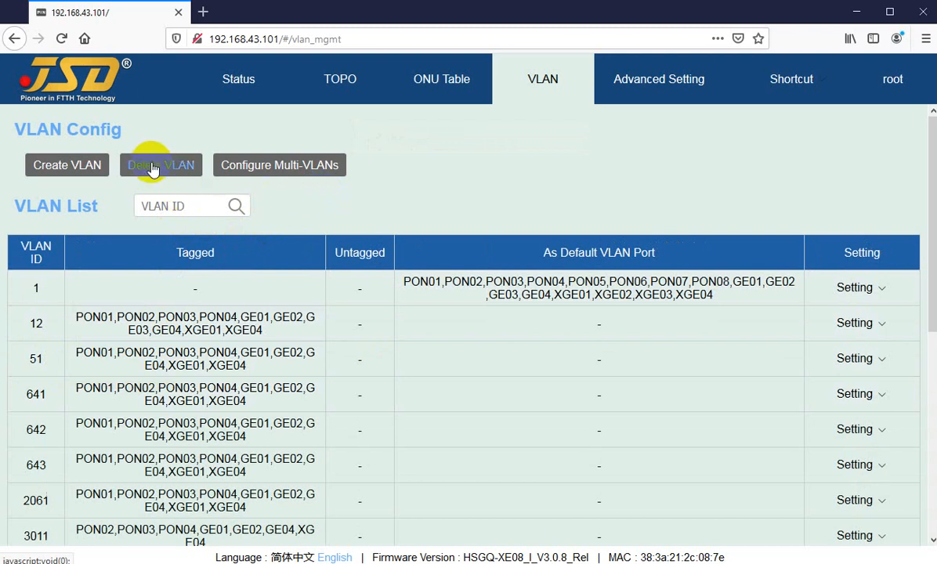
Try to apply a multi-VLAN configuration for the ID range 100 to 100 with no tagged or untagged ports selected
{"action": "left_click", "coordinate": [253, 174]}
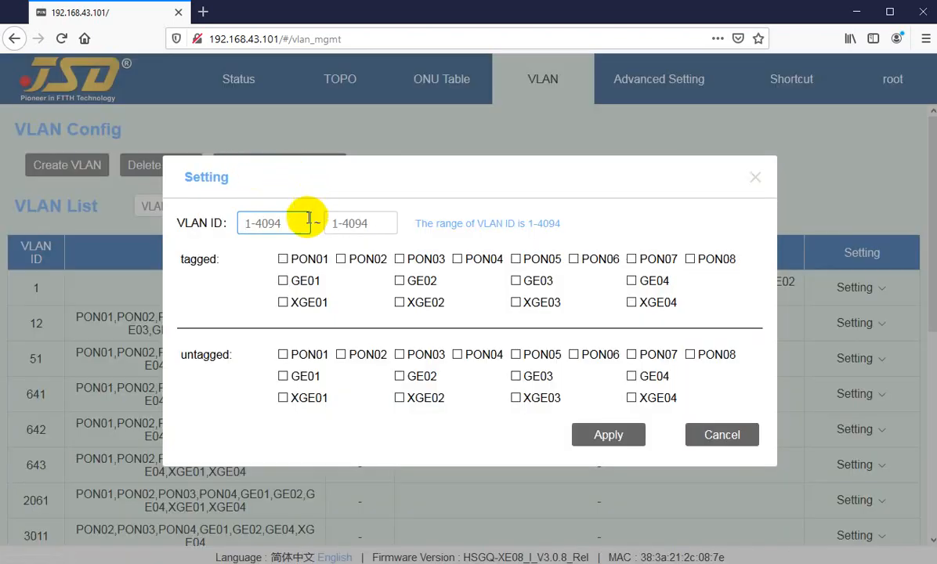
{"action": "left_click", "coordinate": [274, 224]}
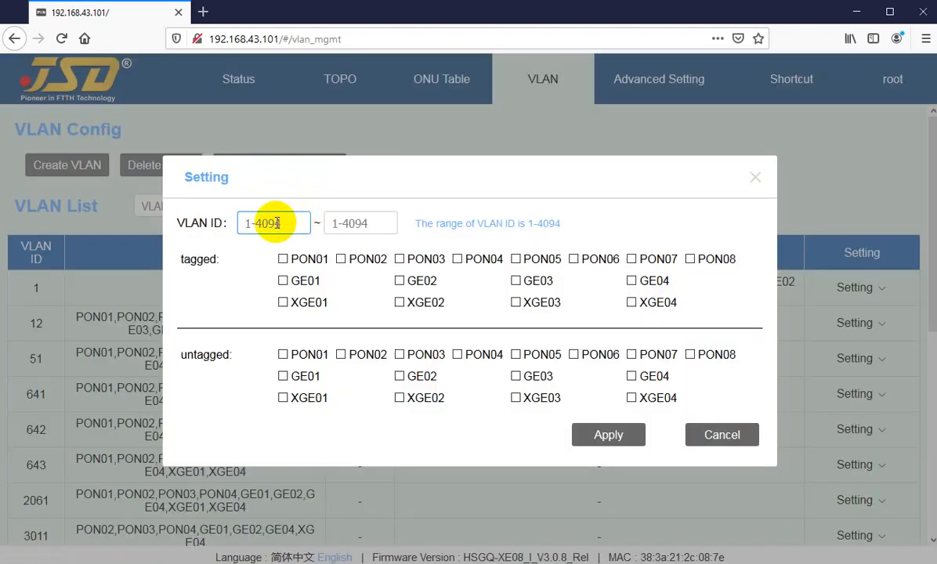
{"action": "type", "text": "100"}
{"action": "key", "text": "Tab"}
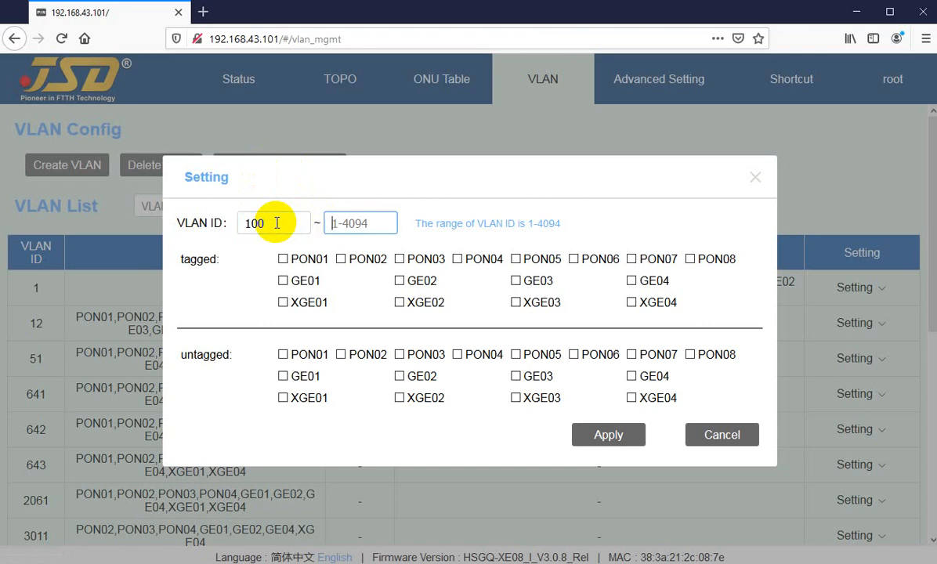
{"action": "type", "text": "100"}
{"action": "left_click", "coordinate": [607, 435]}
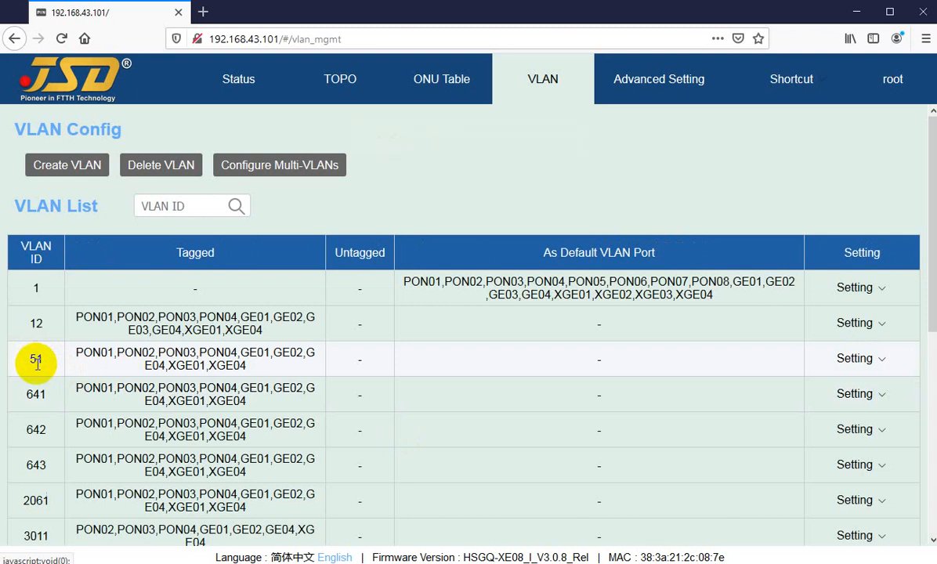
{"action": "double_click", "coordinate": [35, 357]}
{"action": "left_click_drag", "start_coordinate": [36, 358], "coordinate": [52, 361]}
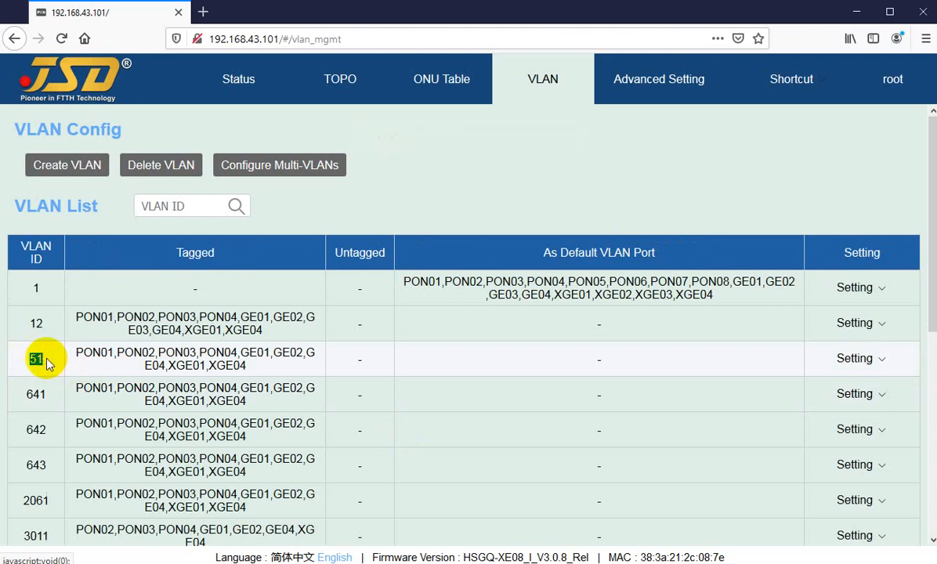
{"action": "left_click", "coordinate": [44, 359]}
{"action": "left_click", "coordinate": [262, 142]}
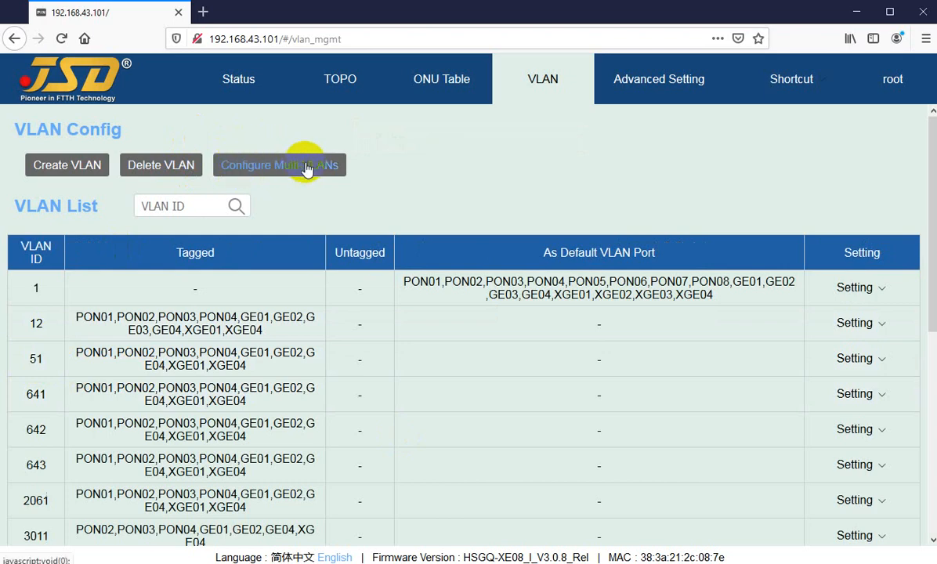
Look through the VLAN list and search it for VLAN ID 3015
{"action": "scroll", "coordinate": [373, 219], "scroll_direction": "down", "scroll_amount": 2}
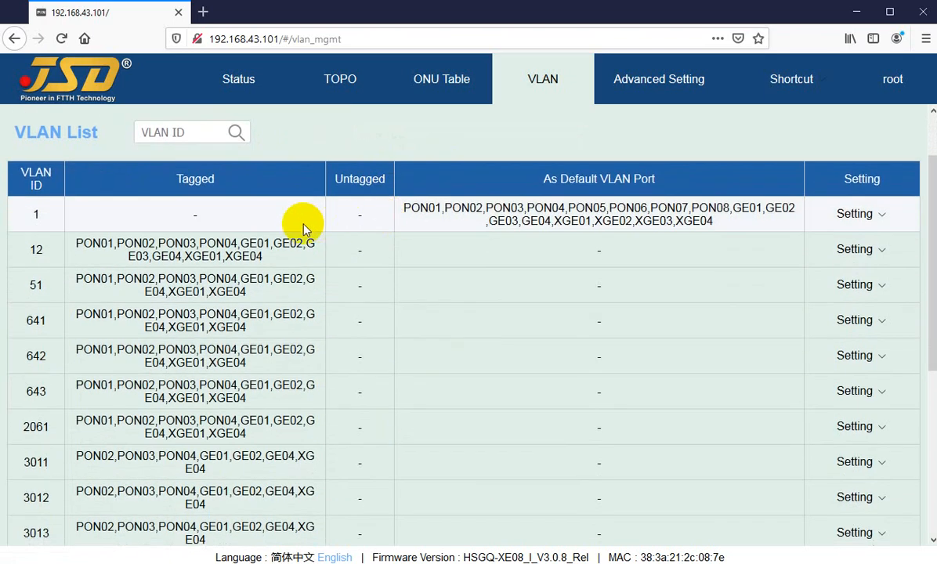
{"action": "scroll", "coordinate": [304, 226], "scroll_direction": "up", "scroll_amount": 2}
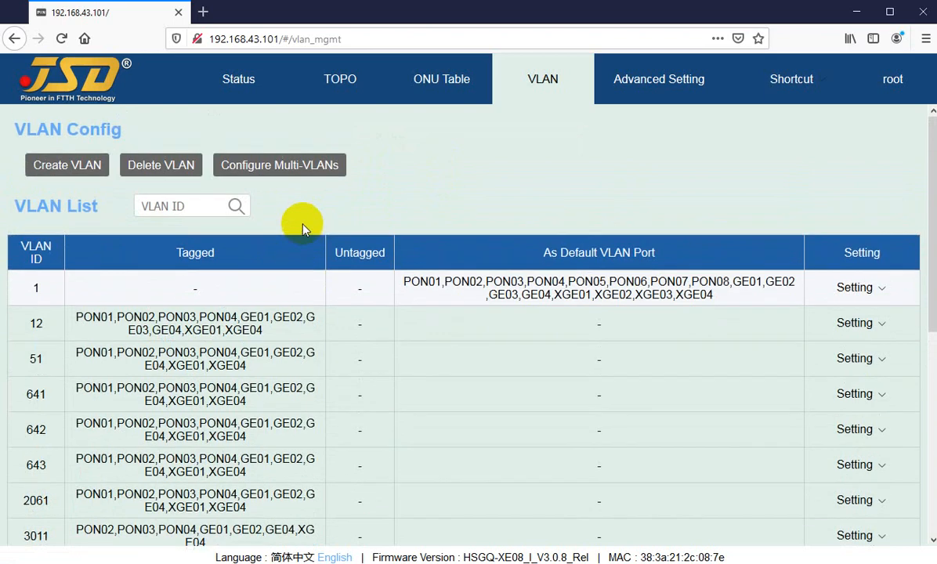
{"action": "left_click", "coordinate": [155, 205]}
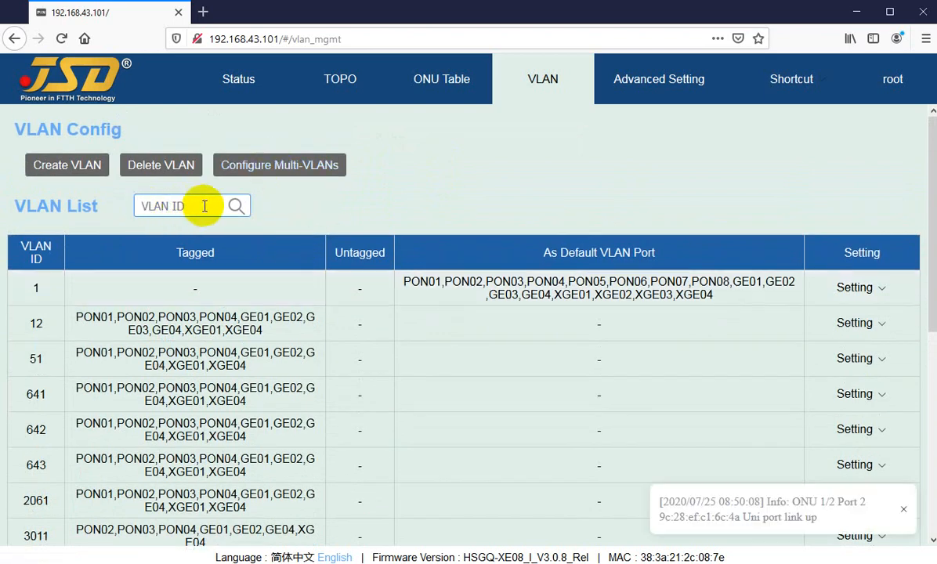
{"action": "scroll", "coordinate": [110, 383], "scroll_direction": "down", "scroll_amount": 5}
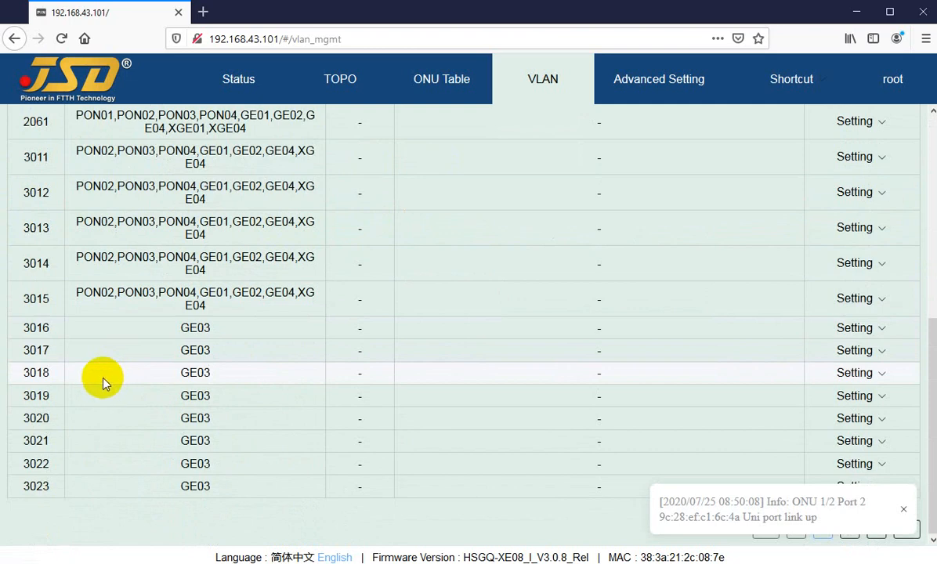
{"action": "scroll", "coordinate": [100, 335], "scroll_direction": "up", "scroll_amount": 5}
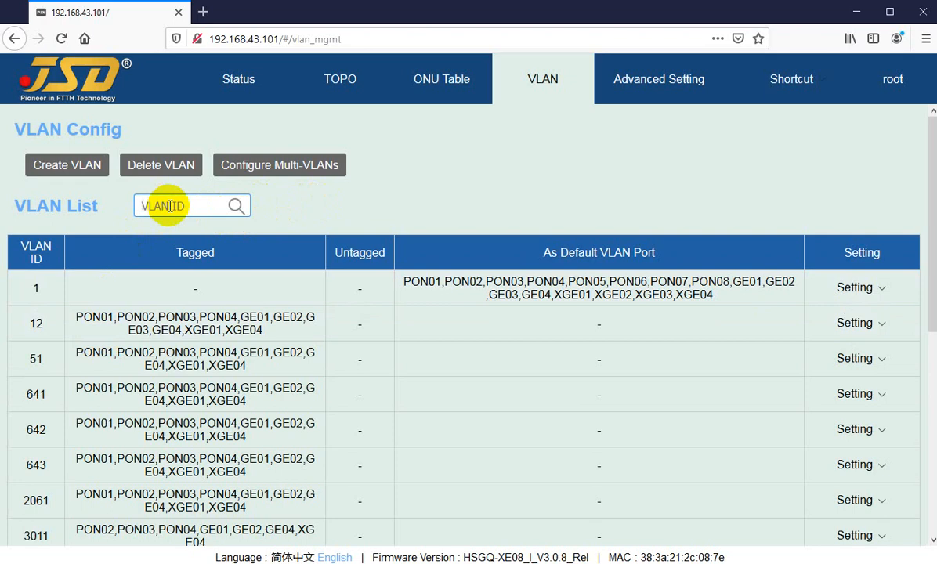
{"action": "type", "text": "3015"}
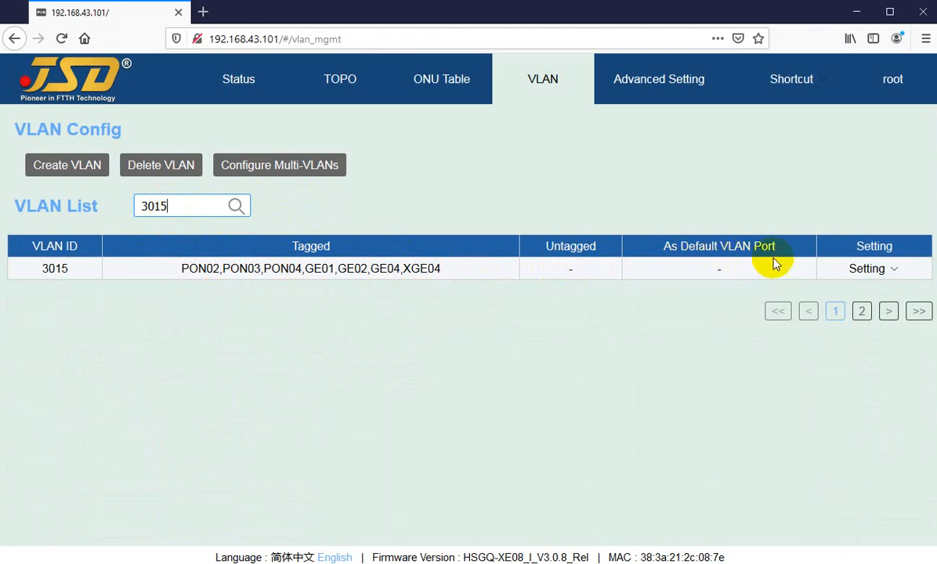
Replace the VLAN list search term with ID 51
{"action": "mouse_move", "coordinate": [873, 272]}
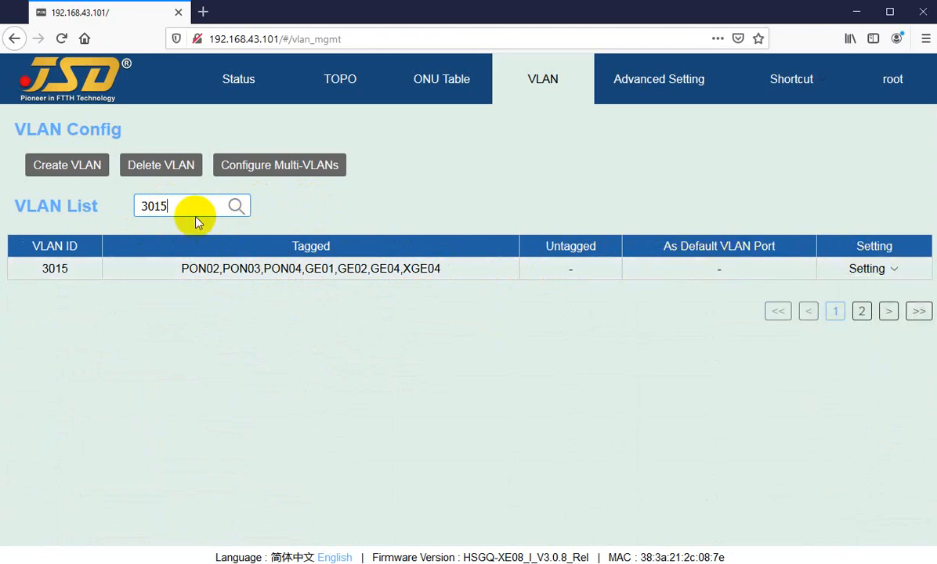
{"action": "left_click_drag", "start_coordinate": [195, 212], "coordinate": [94, 208]}
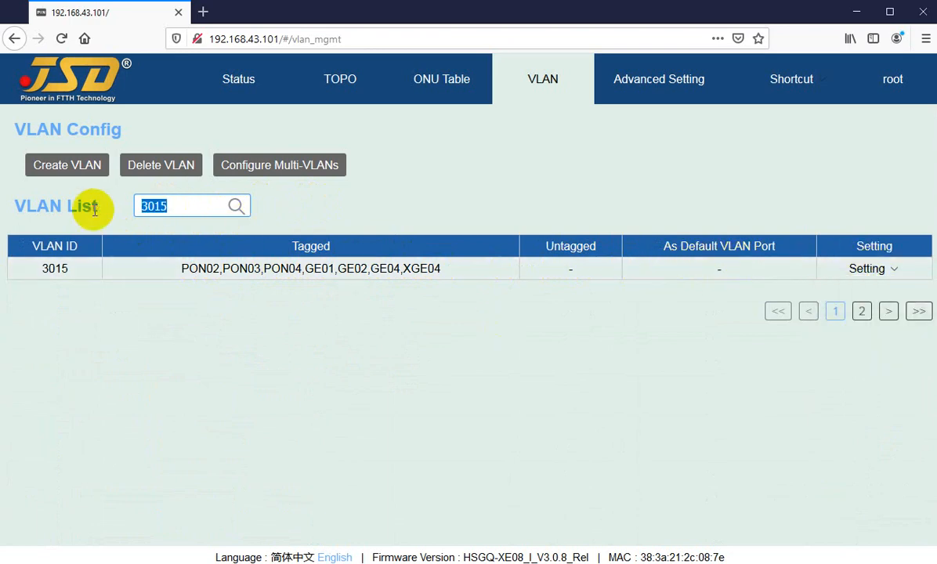
{"action": "key", "text": "BackSpace"}
{"action": "type", "text": "51"}
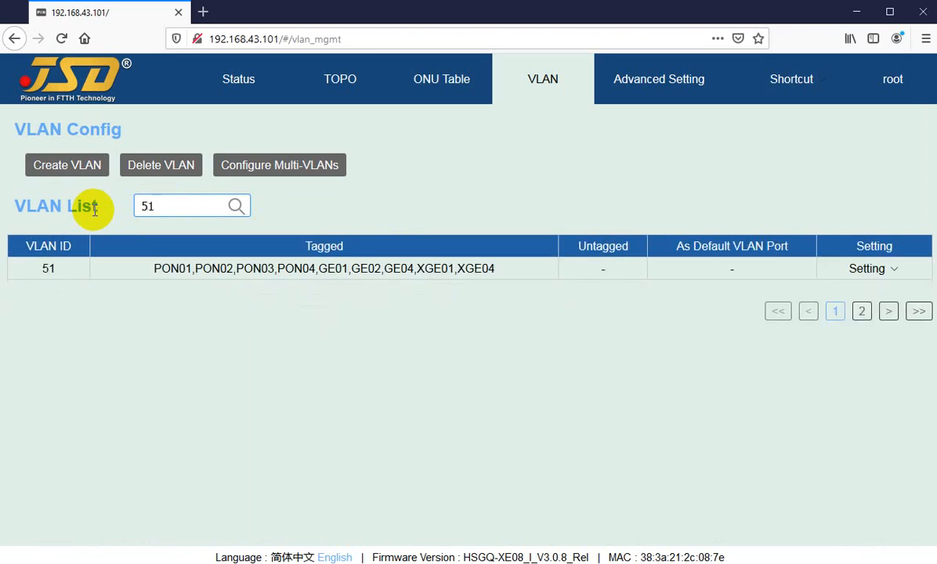
Clear the VLAN ID search and look through the full VLAN list
{"action": "key", "text": "BackSpace"}
{"action": "key", "text": "BackSpace"}
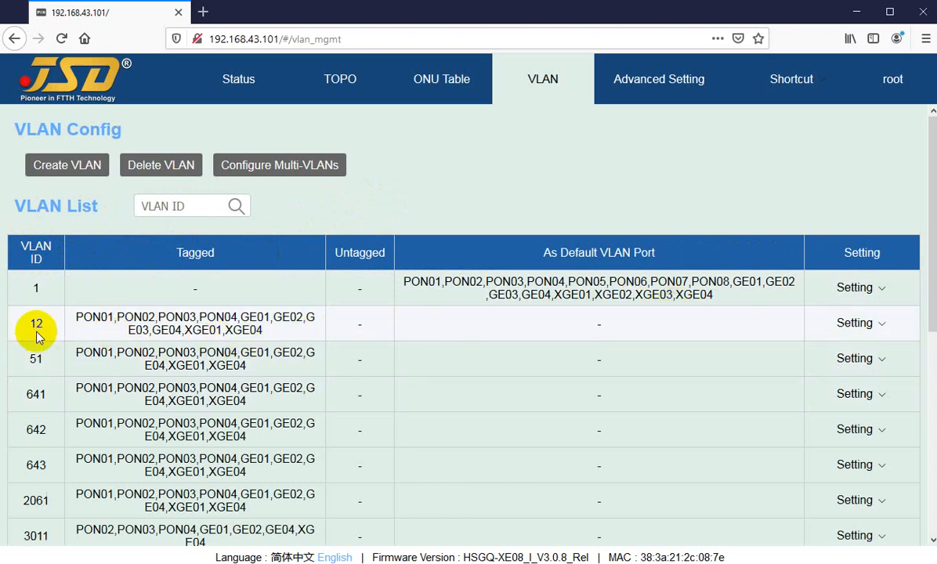
{"action": "scroll", "coordinate": [40, 325], "scroll_direction": "down", "scroll_amount": 1}
{"action": "scroll", "coordinate": [47, 235], "scroll_direction": "up", "scroll_amount": 1}
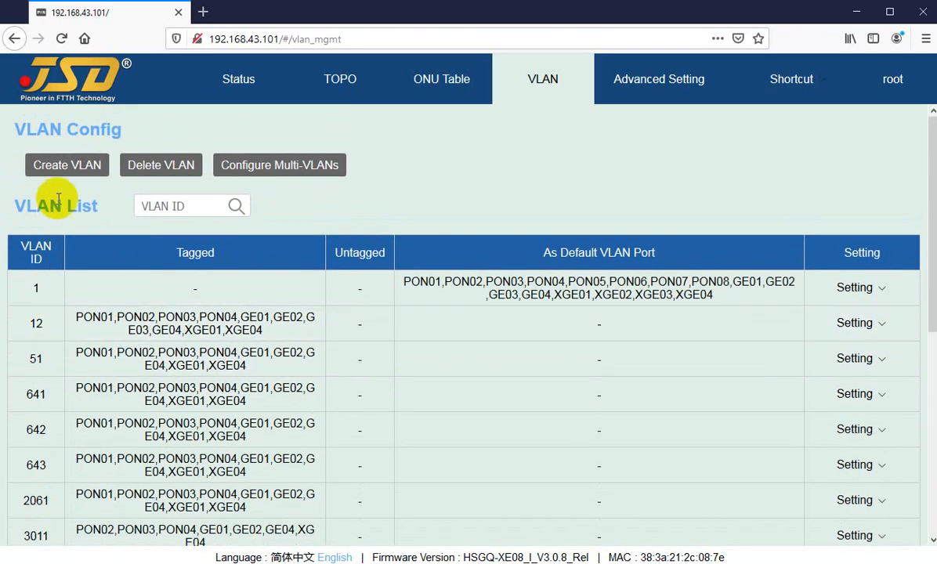
Create a VLAN using the ID range 14 to 14 with no tagged or untagged ports selected
{"action": "left_click", "coordinate": [49, 177]}
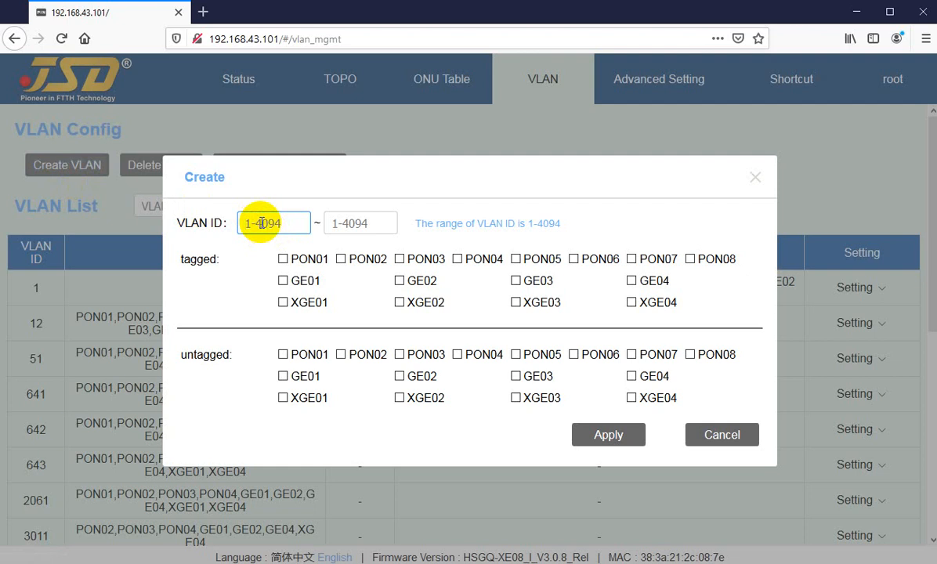
{"action": "type", "text": "14"}
{"action": "key", "text": "Tab"}
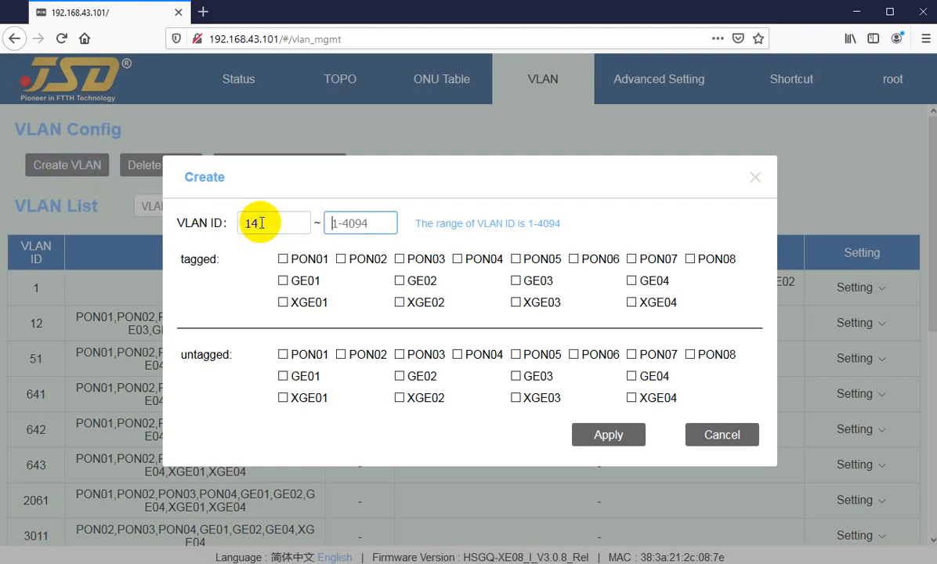
{"action": "type", "text": "14"}
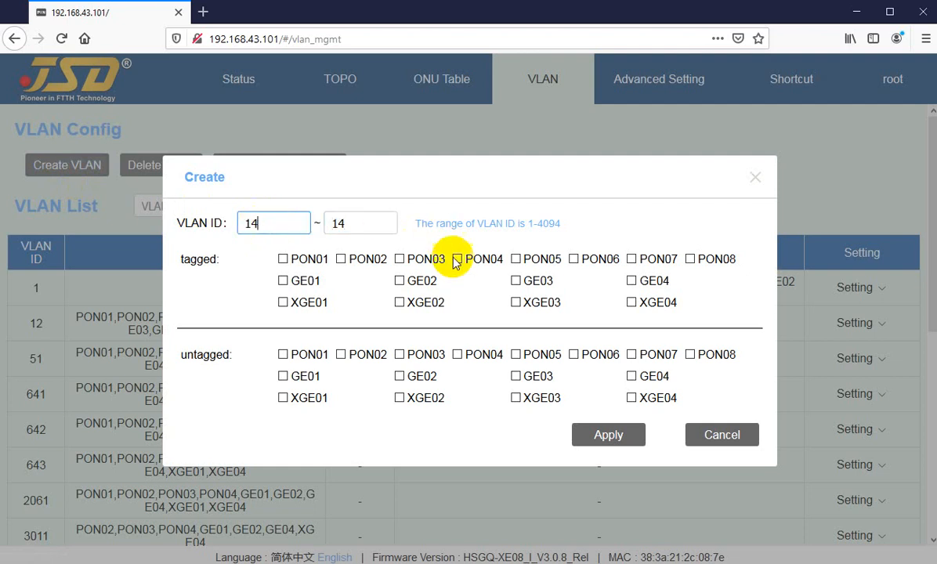
{"action": "left_click", "coordinate": [603, 437]}
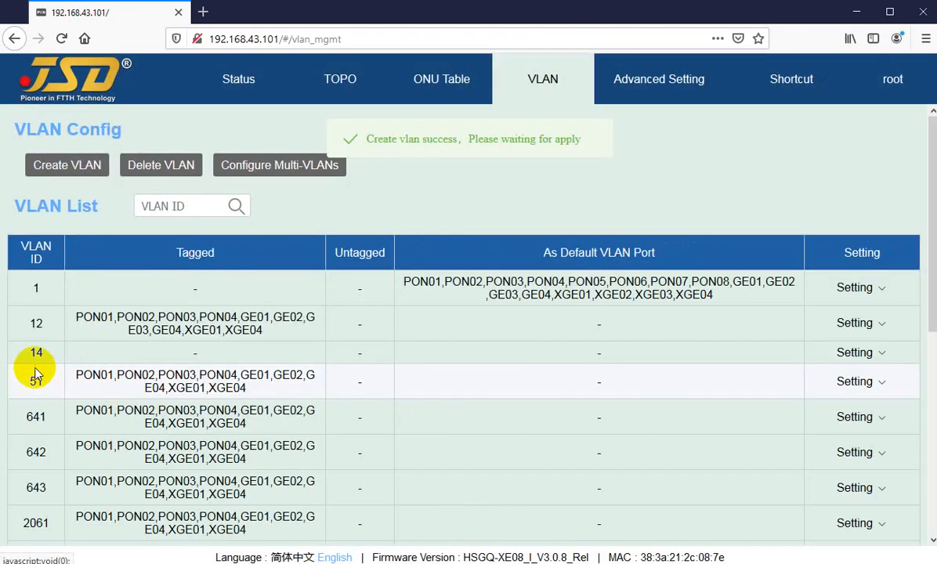
In VLAN 14's port settings, mark PON01 to PON04 as tagged and GE01 and GE02 as untagged, and discard the changes
{"action": "left_click", "coordinate": [845, 355]}
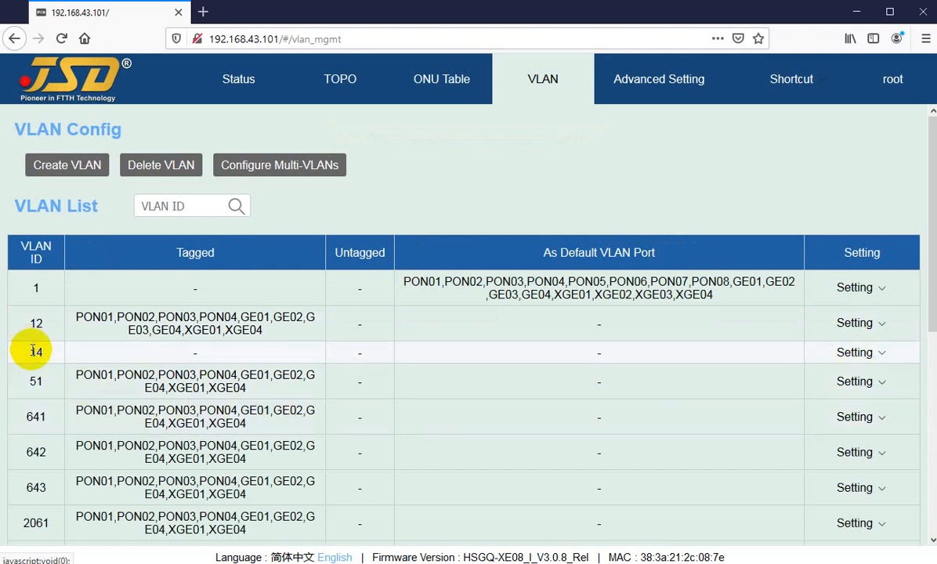
{"action": "mouse_move", "coordinate": [908, 333]}
{"action": "left_click", "coordinate": [854, 354]}
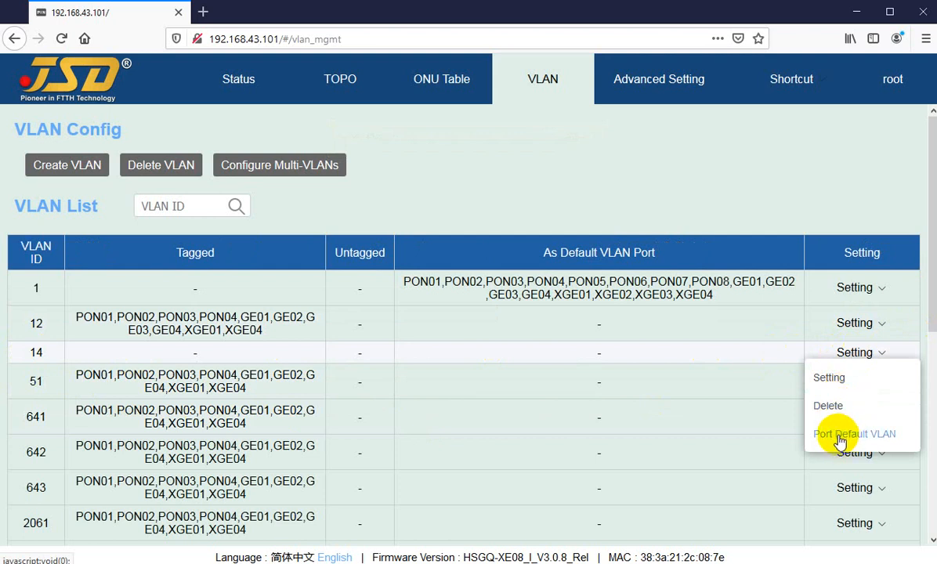
{"action": "left_click", "coordinate": [831, 382]}
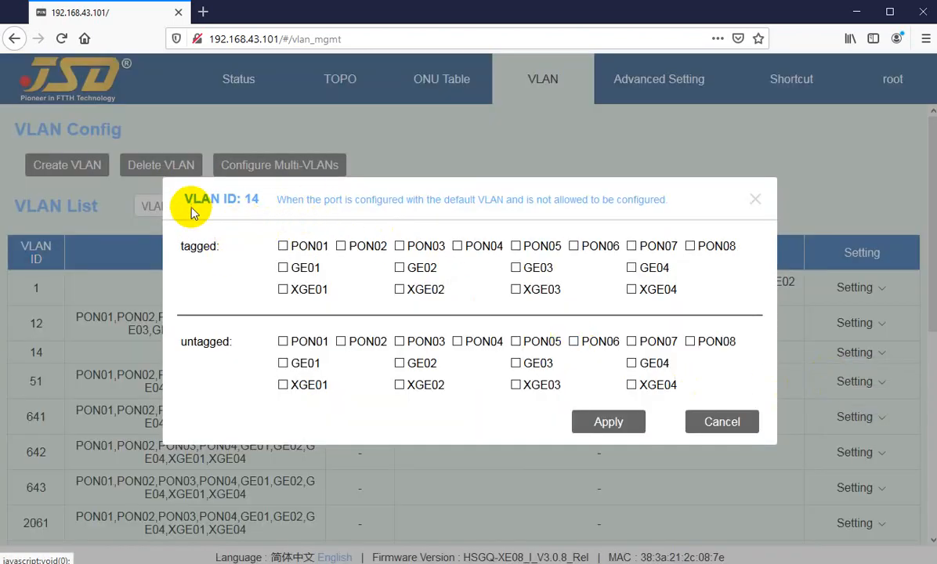
{"action": "left_click_drag", "start_coordinate": [191, 201], "coordinate": [233, 200]}
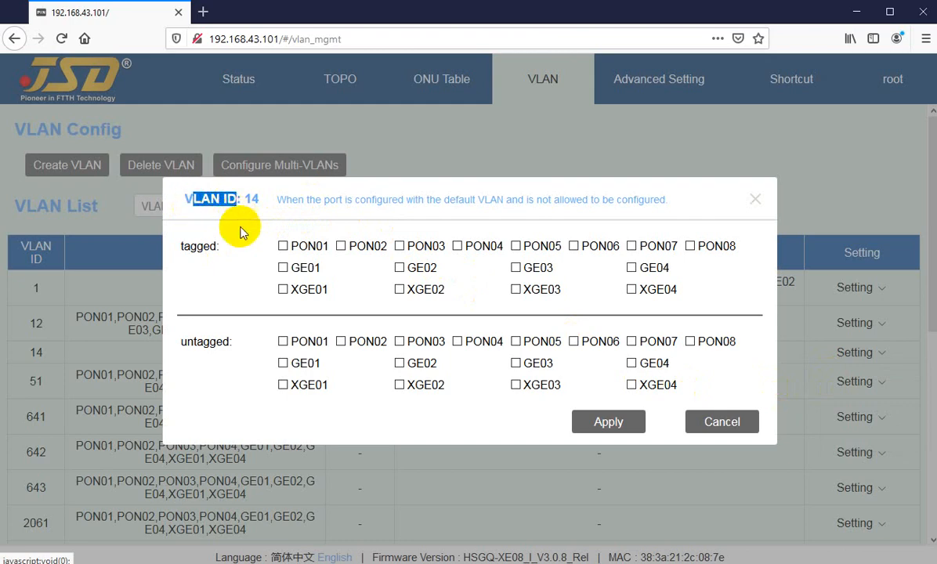
{"action": "left_click", "coordinate": [214, 199]}
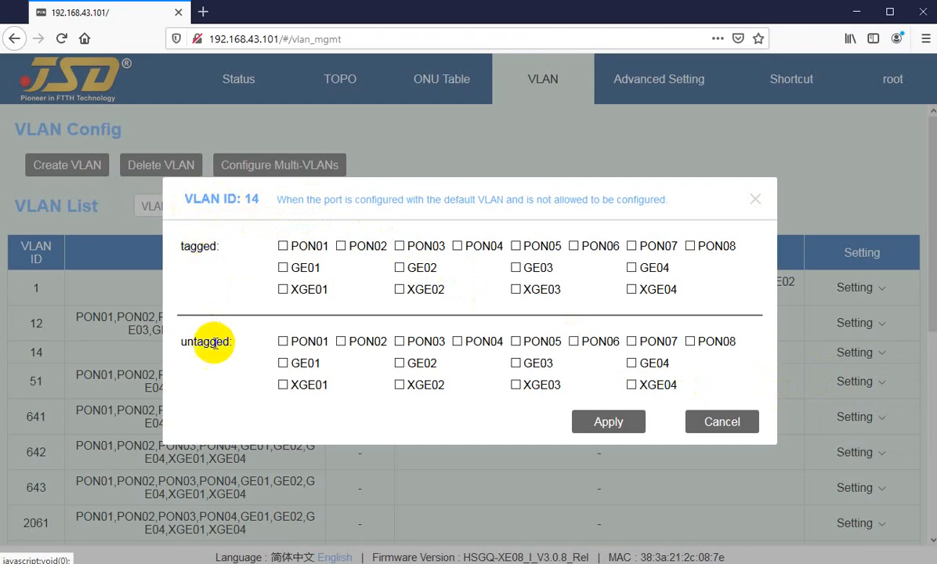
{"action": "left_click", "coordinate": [282, 246]}
{"action": "left_click", "coordinate": [341, 247]}
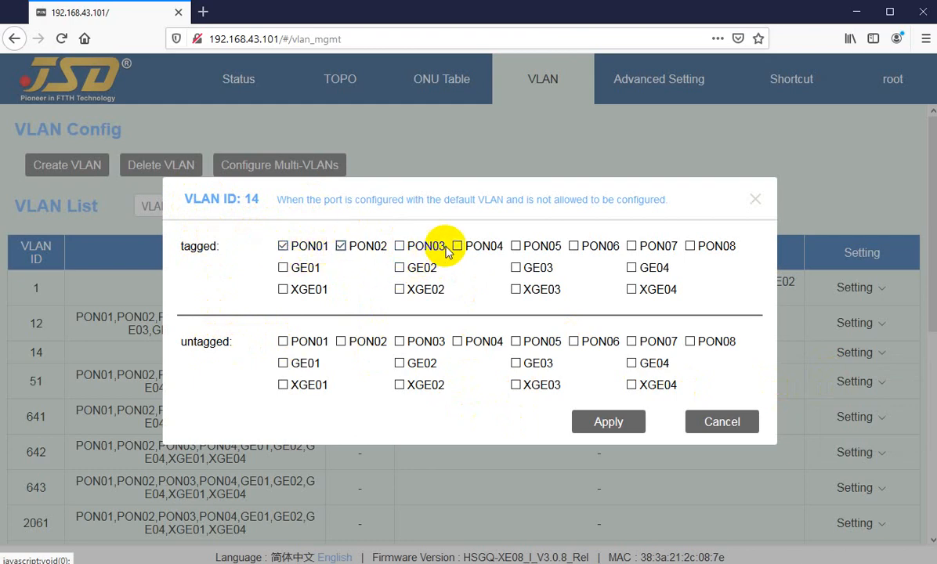
{"action": "left_click", "coordinate": [400, 246]}
{"action": "left_click", "coordinate": [457, 246]}
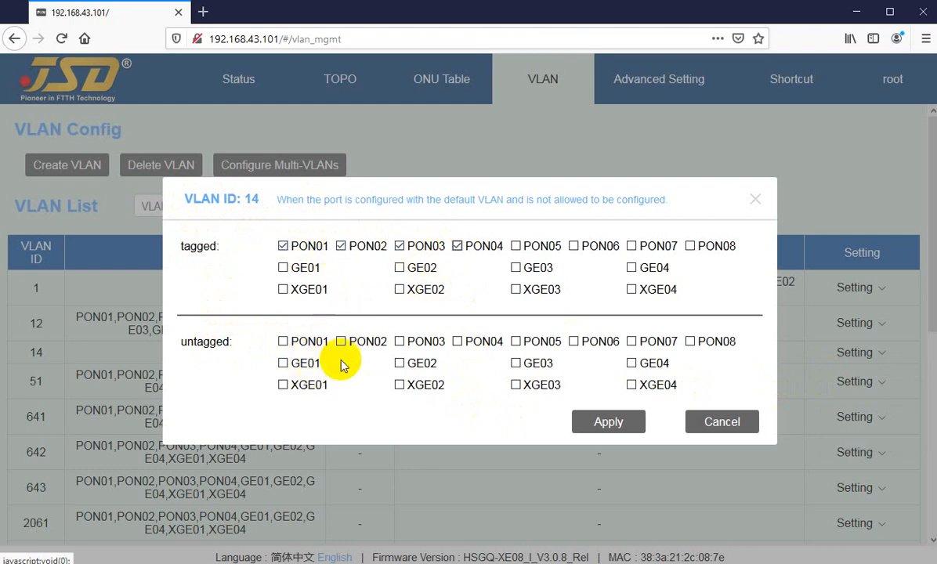
{"action": "left_click", "coordinate": [399, 364]}
{"action": "left_click", "coordinate": [283, 364]}
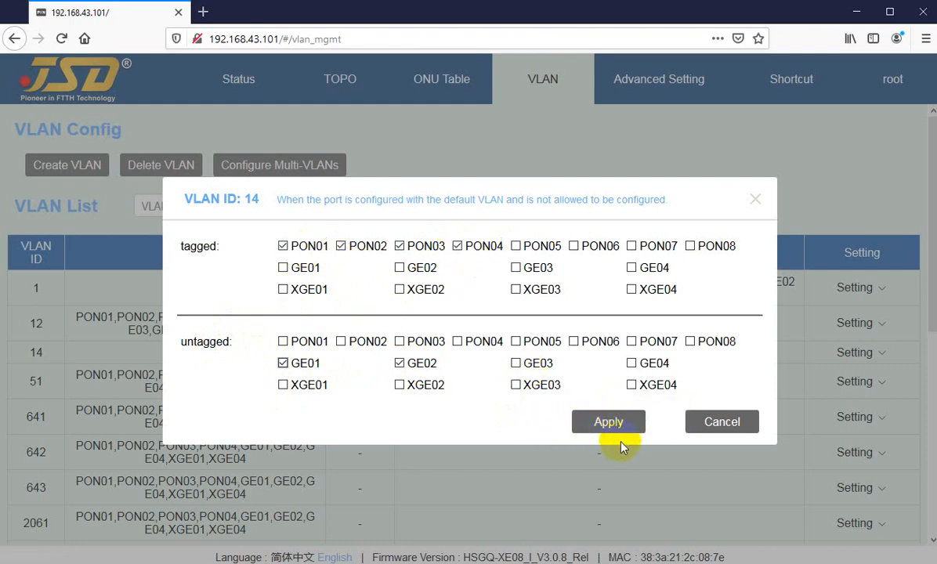
{"action": "left_click", "coordinate": [735, 426]}
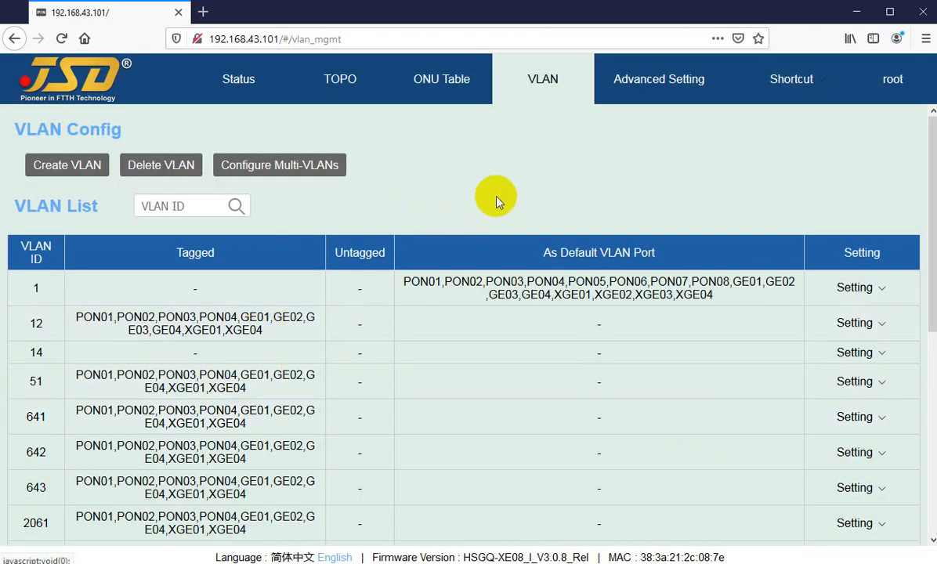
Examine the tagged and untagged port options in VLAN 14's settings and close them without changing anything
{"action": "left_click", "coordinate": [853, 353]}
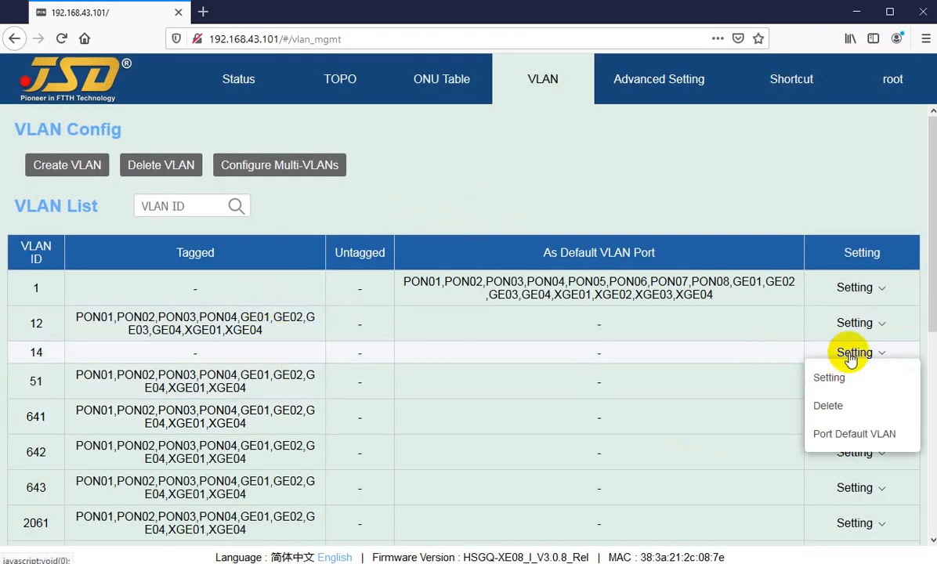
{"action": "left_click", "coordinate": [829, 379]}
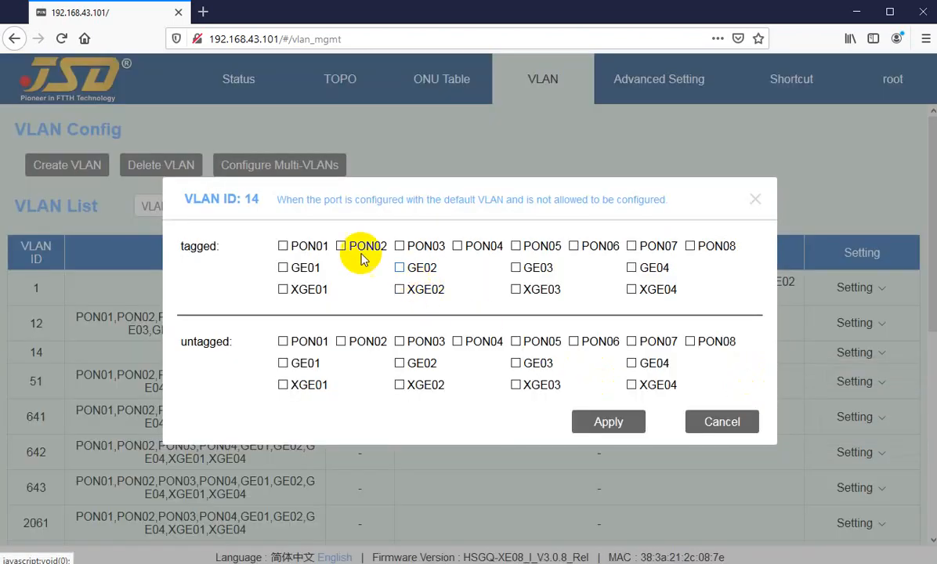
{"action": "left_click_drag", "start_coordinate": [182, 247], "coordinate": [212, 248]}
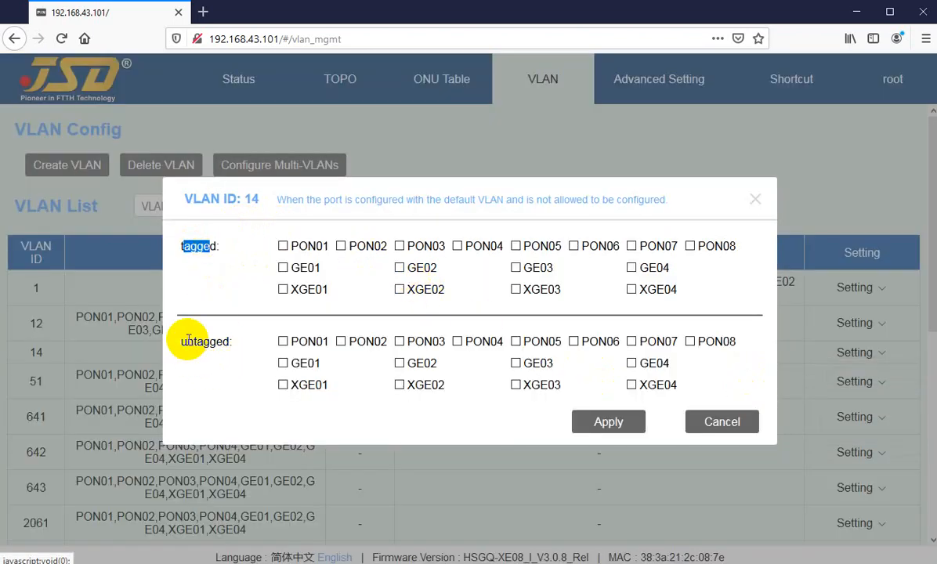
{"action": "left_click_drag", "start_coordinate": [187, 338], "coordinate": [207, 336]}
{"action": "left_click_drag", "start_coordinate": [182, 246], "coordinate": [203, 246]}
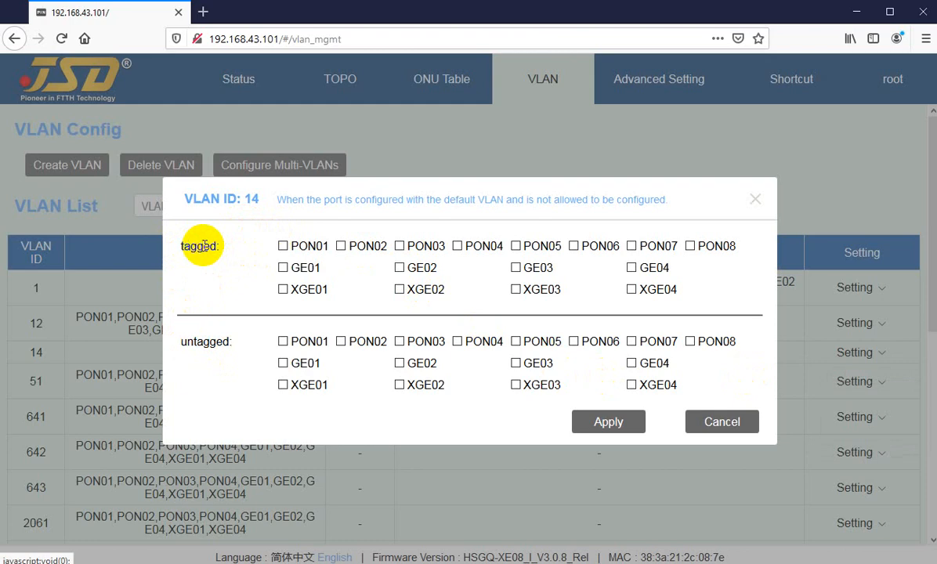
{"action": "left_click_drag", "start_coordinate": [189, 247], "coordinate": [210, 247]}
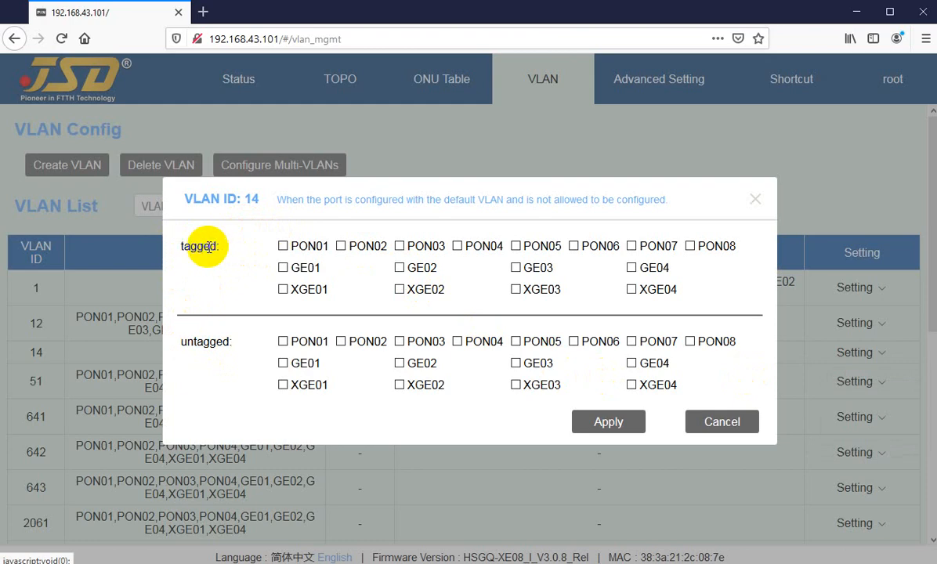
{"action": "left_click", "coordinate": [203, 246]}
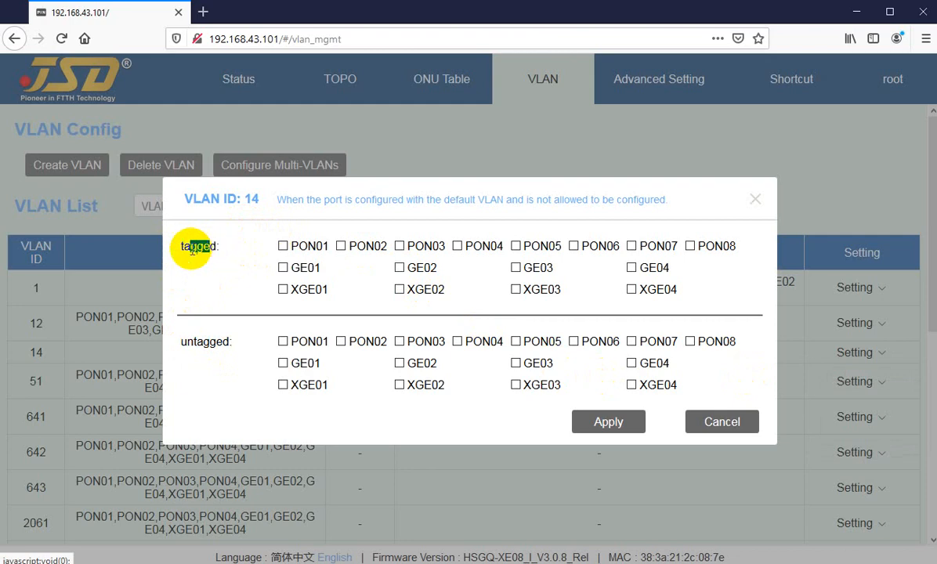
{"action": "left_click_drag", "start_coordinate": [188, 342], "coordinate": [212, 342]}
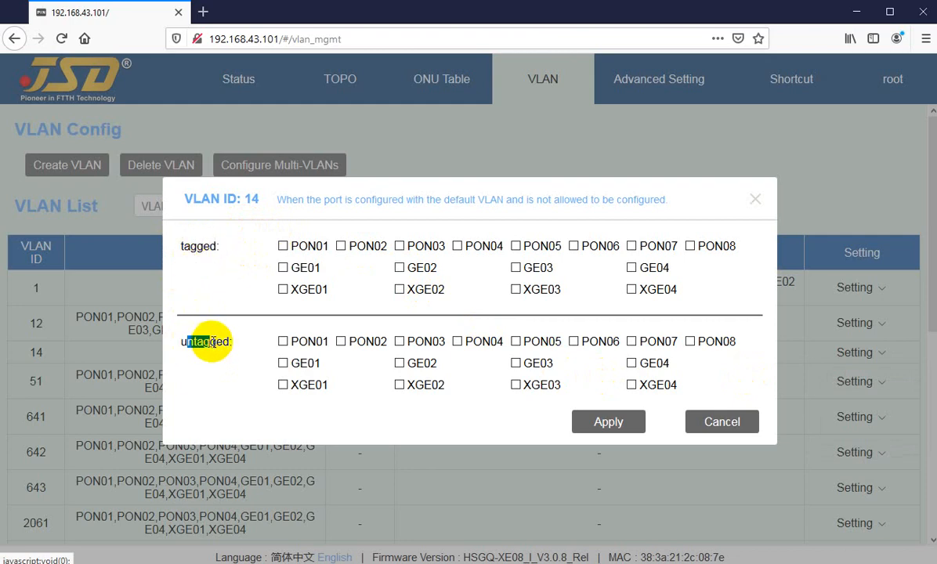
{"action": "left_click_drag", "start_coordinate": [187, 246], "coordinate": [203, 246]}
{"action": "left_click_drag", "start_coordinate": [187, 342], "coordinate": [207, 341]}
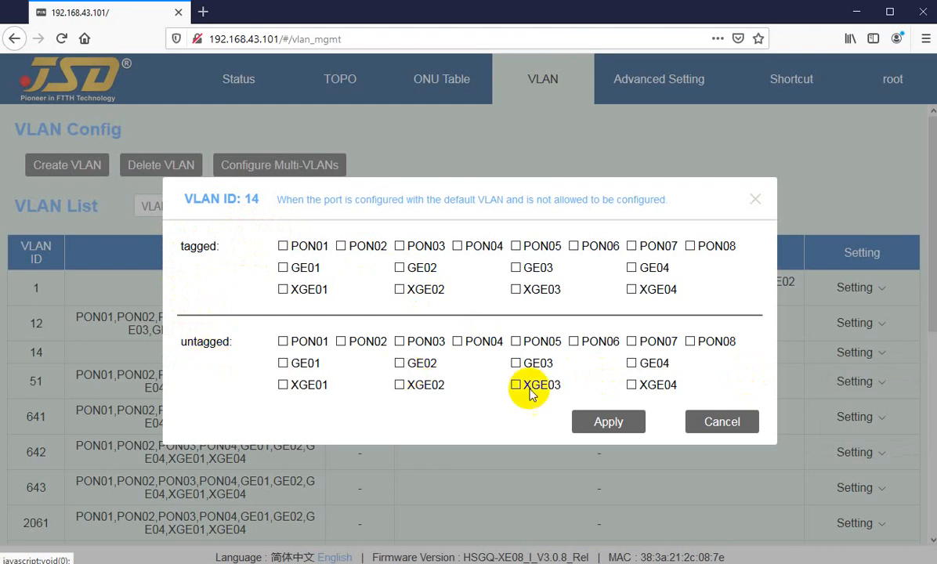
{"action": "left_click", "coordinate": [710, 427]}
View the default VLAN port options for VLAN 14 and close them without selecting any port
{"action": "mouse_move", "coordinate": [844, 326]}
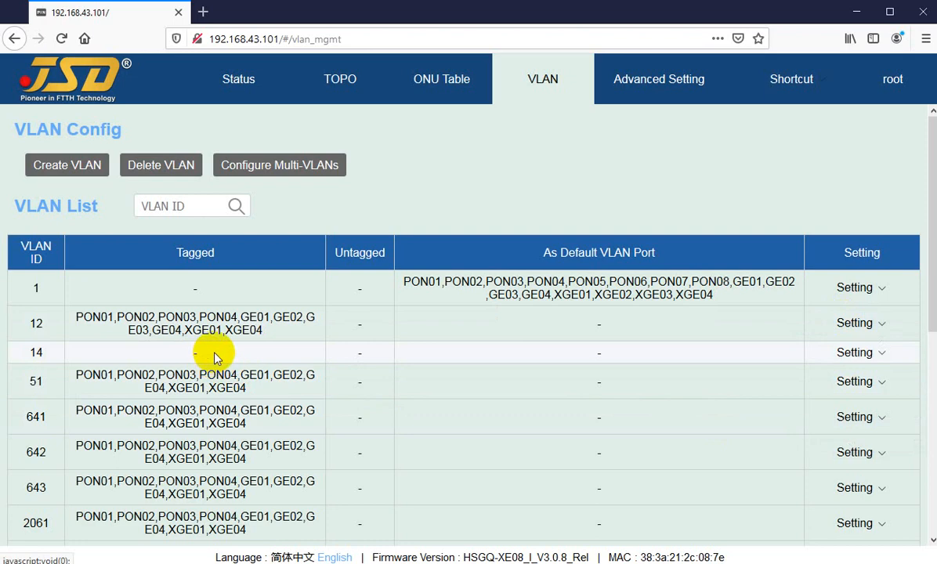
{"action": "mouse_move", "coordinate": [869, 359]}
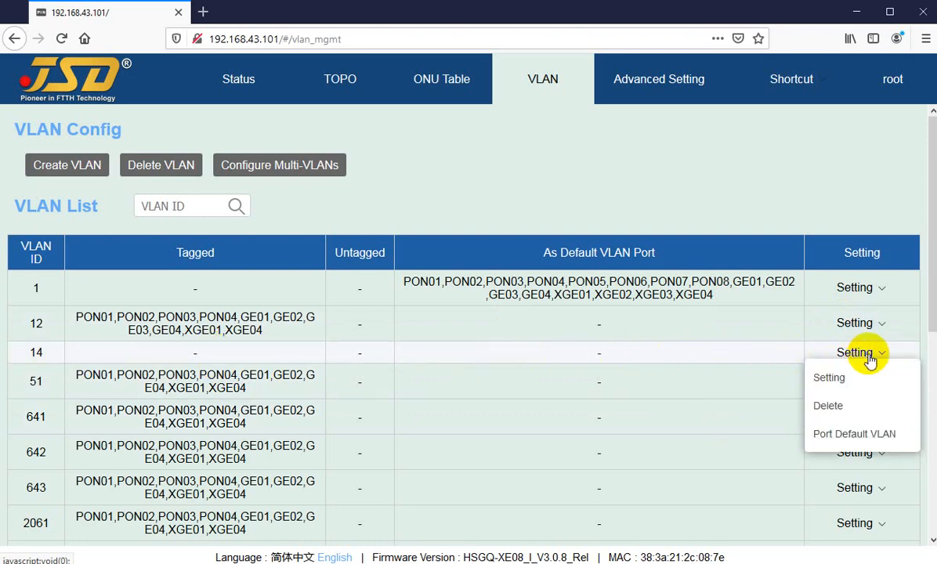
{"action": "left_click", "coordinate": [841, 439]}
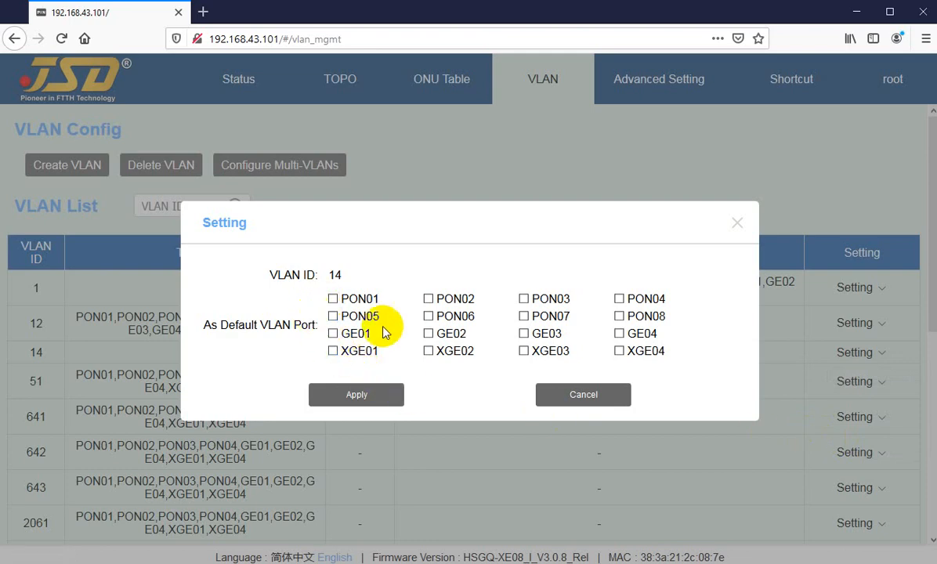
{"action": "left_click", "coordinate": [592, 399]}
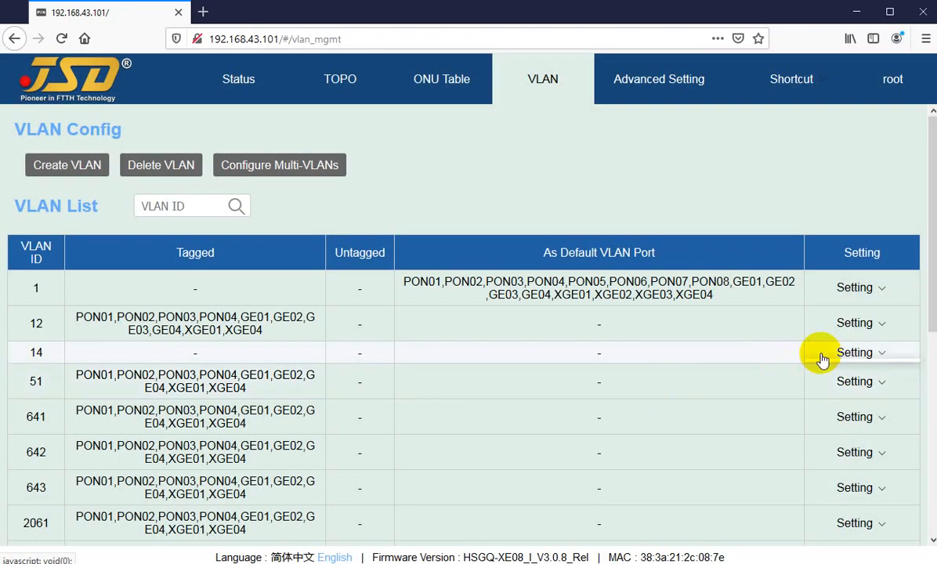
Select PON01, PON02, PON03 and PON04 as default VLAN ports for VLAN 14, and discard the selection
{"action": "mouse_move", "coordinate": [840, 357]}
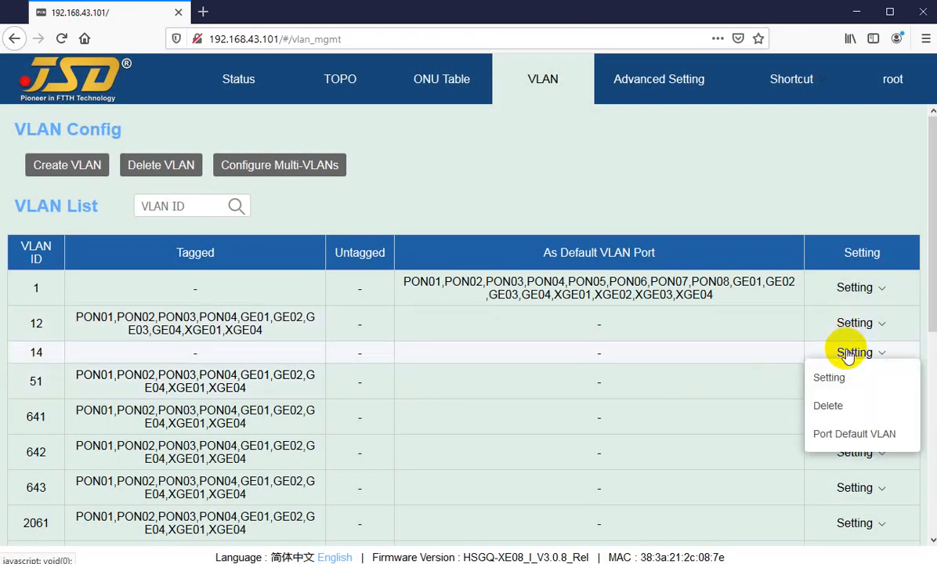
{"action": "left_click", "coordinate": [842, 436]}
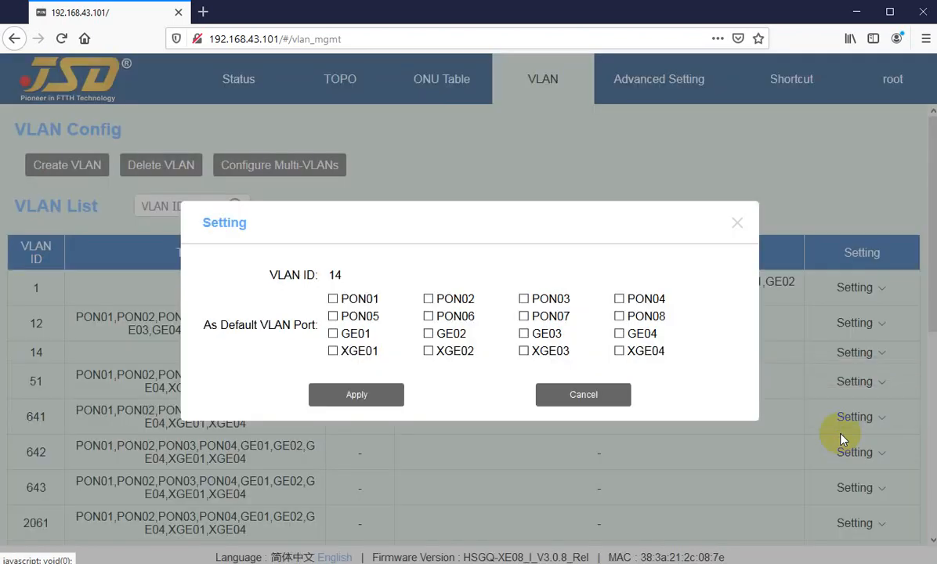
{"action": "left_click", "coordinate": [334, 302]}
{"action": "left_click", "coordinate": [478, 302]}
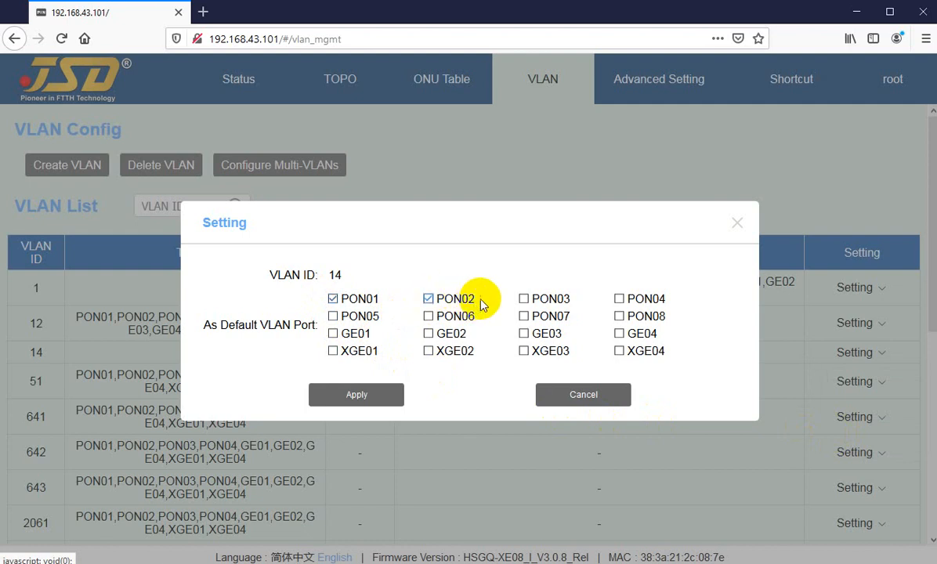
{"action": "left_click", "coordinate": [525, 299]}
{"action": "left_click", "coordinate": [619, 299]}
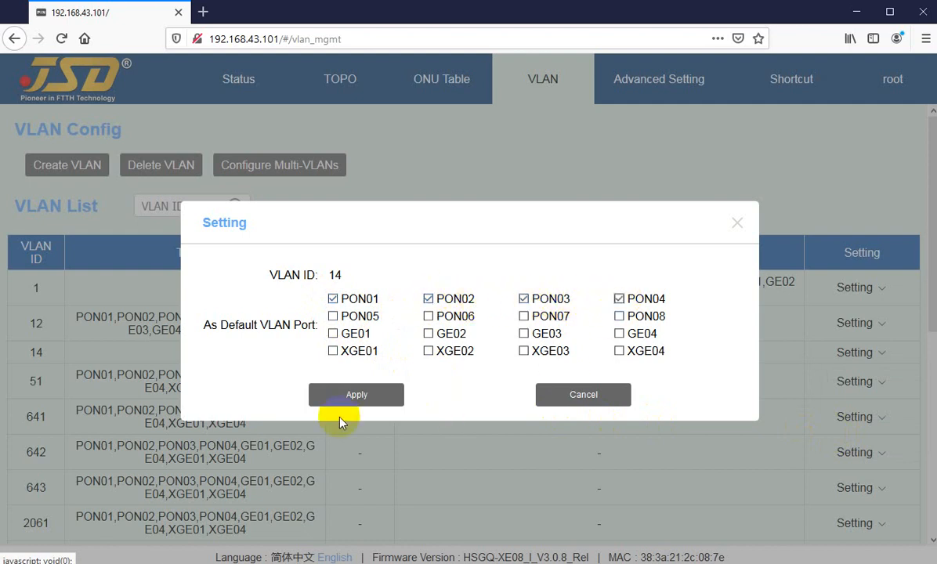
{"action": "left_click", "coordinate": [368, 398]}
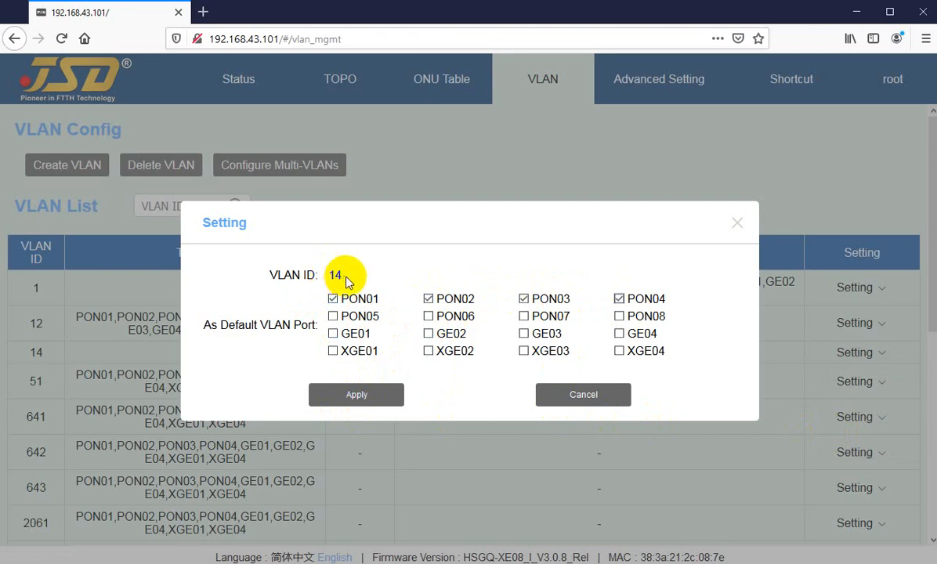
{"action": "left_click", "coordinate": [376, 400]}
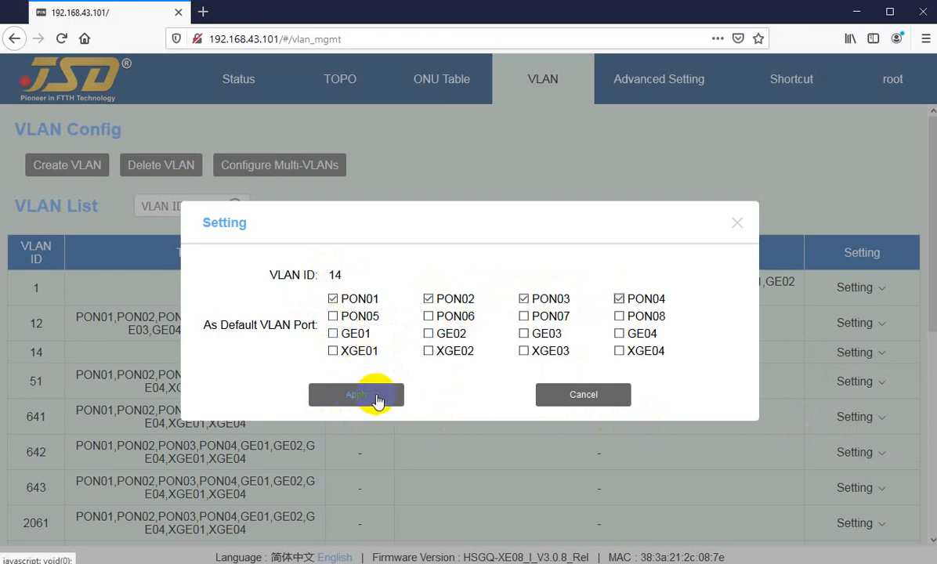
{"action": "left_click", "coordinate": [565, 398]}
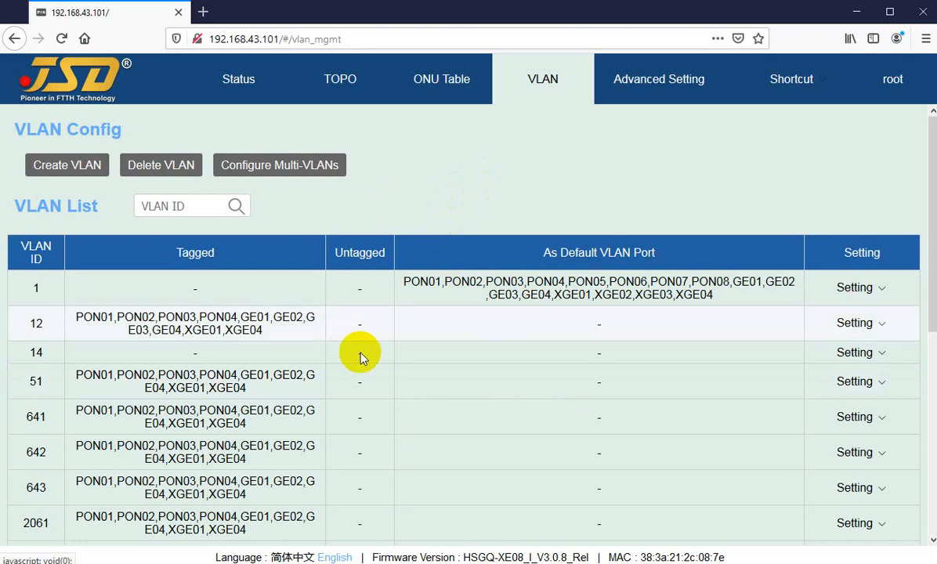
Review the first page of the VLAN list down to VLAN 3022 and open the list's second page
{"action": "scroll", "coordinate": [359, 356], "scroll_direction": "down", "scroll_amount": 5}
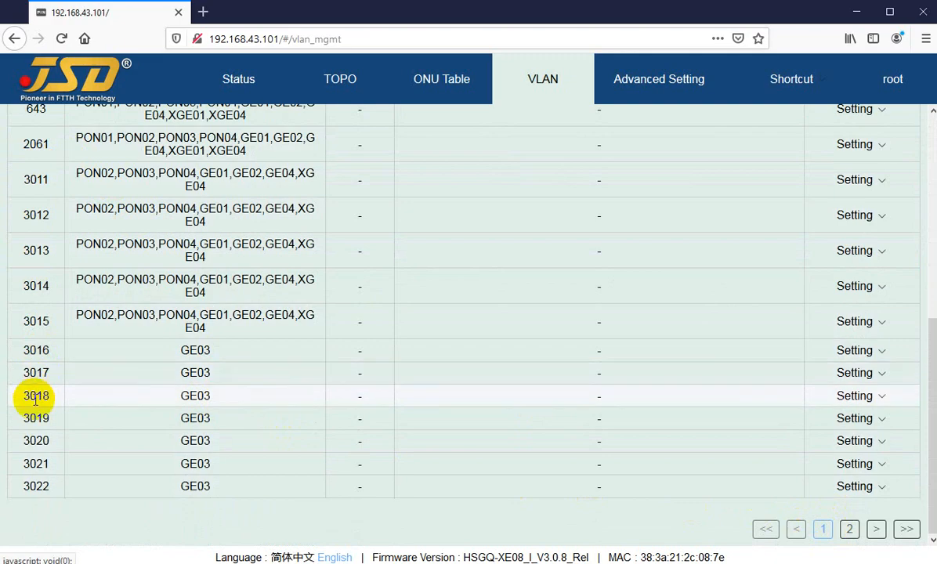
{"action": "scroll", "coordinate": [25, 383], "scroll_direction": "up", "scroll_amount": 5}
{"action": "scroll", "coordinate": [32, 296], "scroll_direction": "down", "scroll_amount": 5}
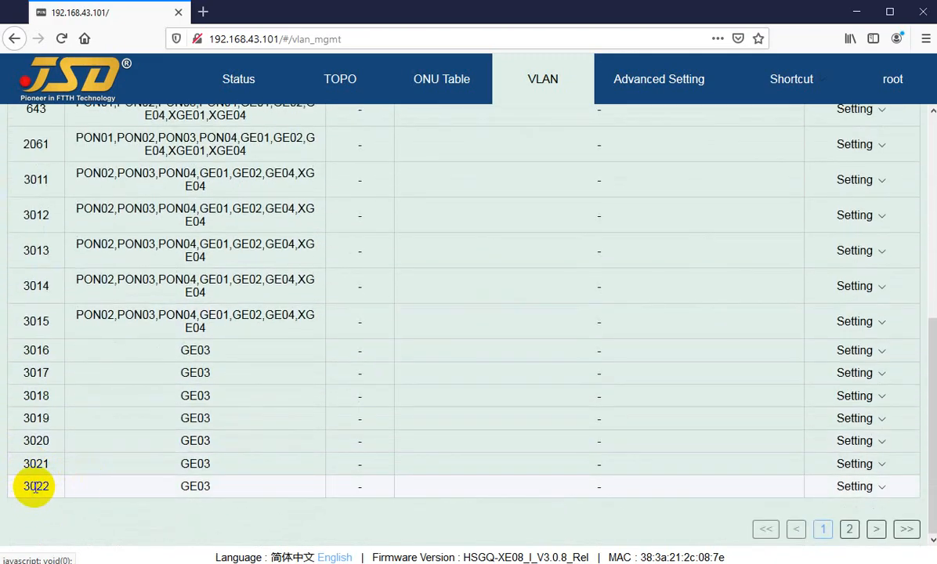
{"action": "left_click_drag", "start_coordinate": [35, 487], "coordinate": [55, 487]}
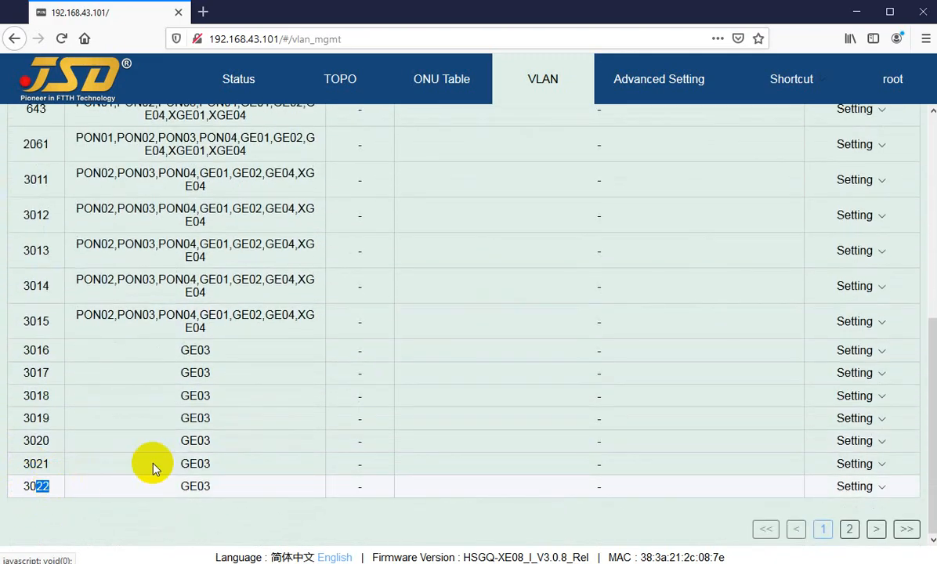
{"action": "left_click", "coordinate": [849, 530]}
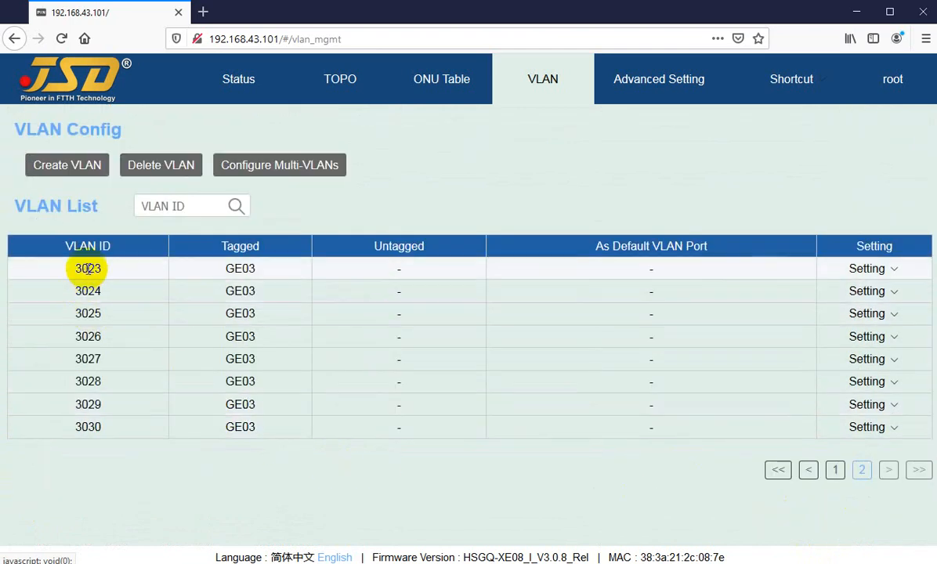
Examine VLANs 3023 to 3030 on the list's second page and view VLAN 3023's setting options without choosing any
{"action": "left_click_drag", "start_coordinate": [87, 269], "coordinate": [87, 427]}
{"action": "left_click", "coordinate": [89, 426]}
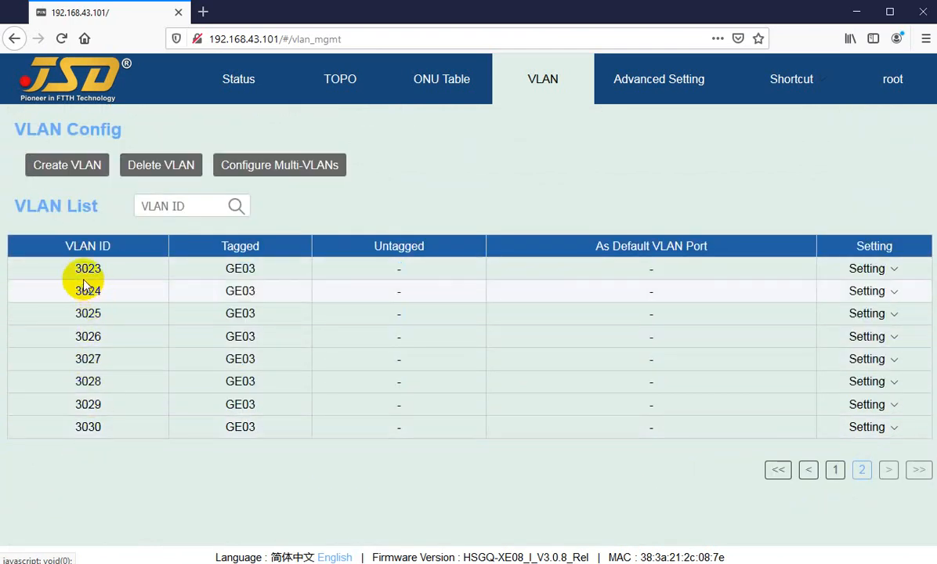
{"action": "left_click_drag", "start_coordinate": [88, 268], "coordinate": [88, 427]}
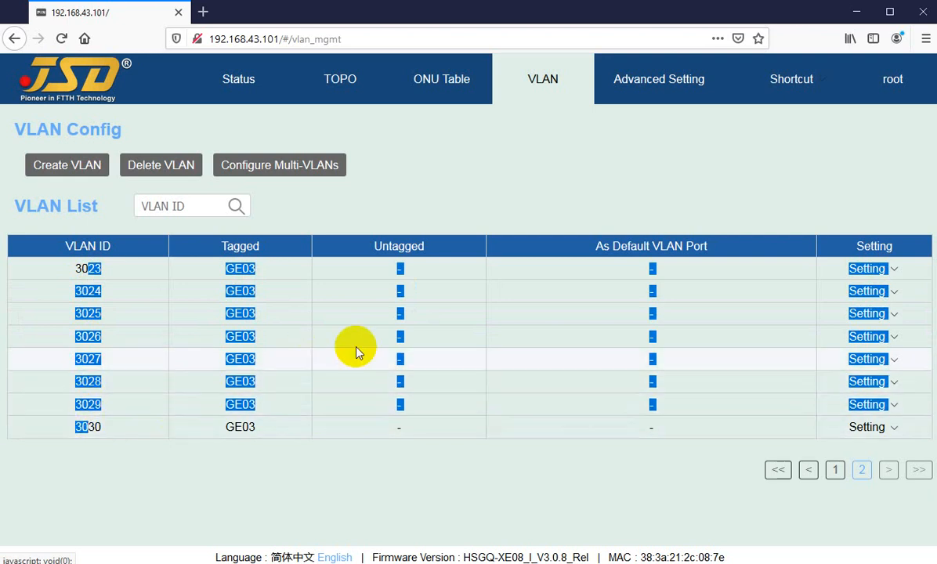
{"action": "left_click", "coordinate": [811, 376]}
{"action": "left_click", "coordinate": [862, 268]}
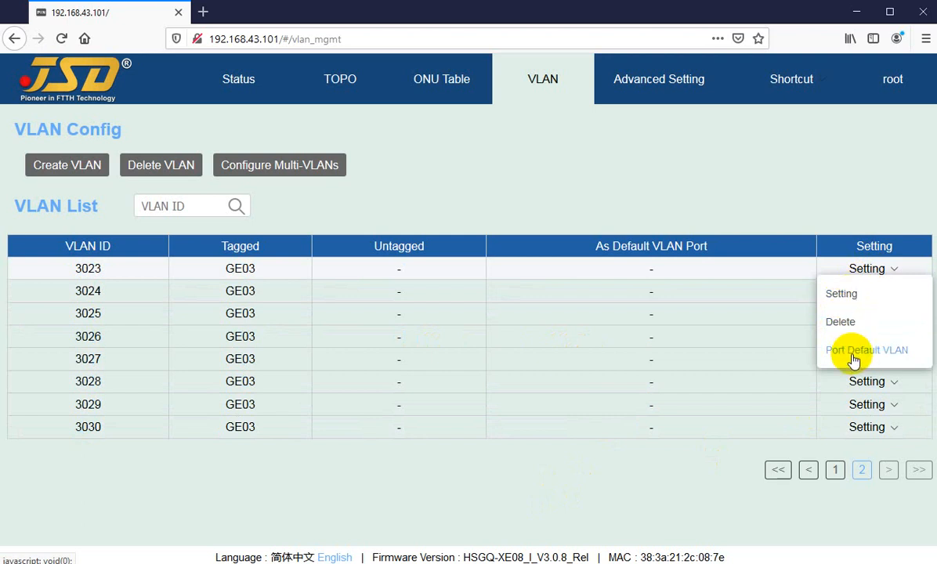
{"action": "left_click", "coordinate": [529, 170]}
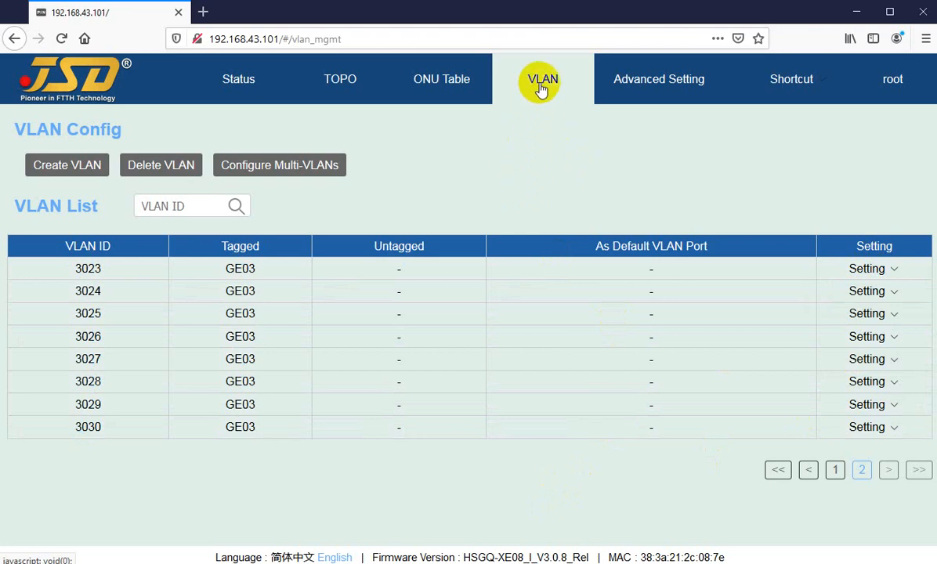